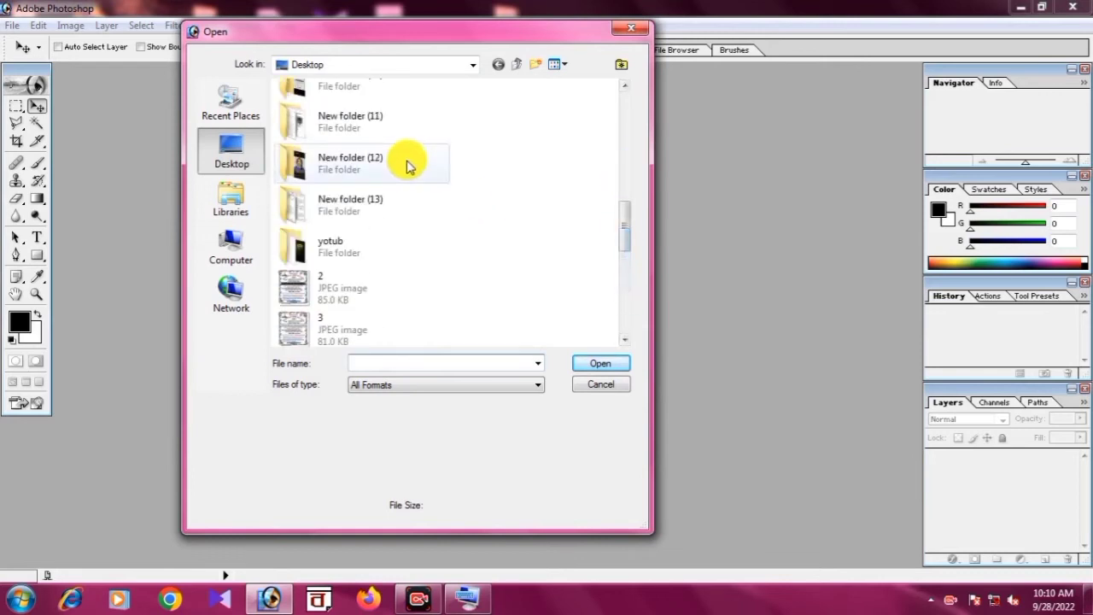
{"action": "double_click", "coordinate": [403, 161]}
{"action": "left_click", "coordinate": [302, 114]}
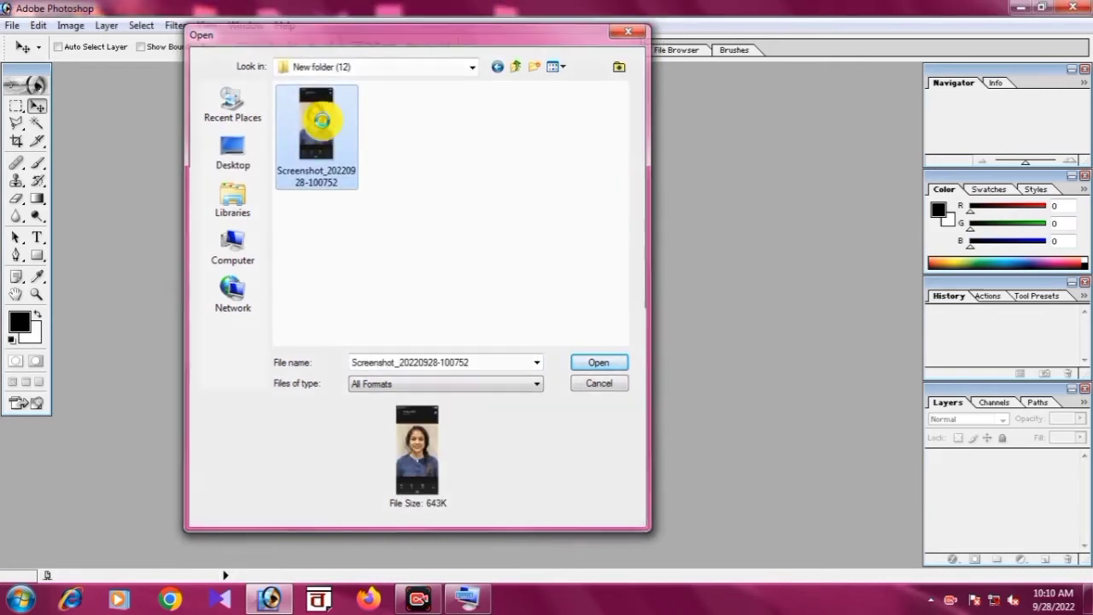
{"action": "double_click", "coordinate": [303, 116]}
{"action": "left_click", "coordinate": [221, 78]}
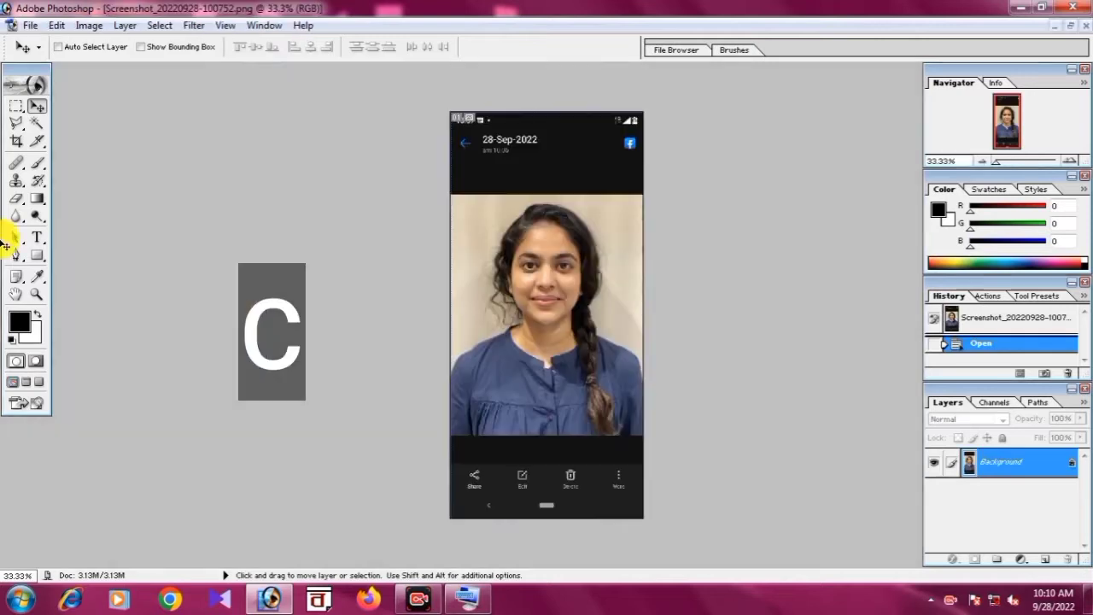
Crop the phone screenshot down to the portrait photo, cutting off the black areas above and below it.
{"action": "left_click", "coordinate": [16, 142]}
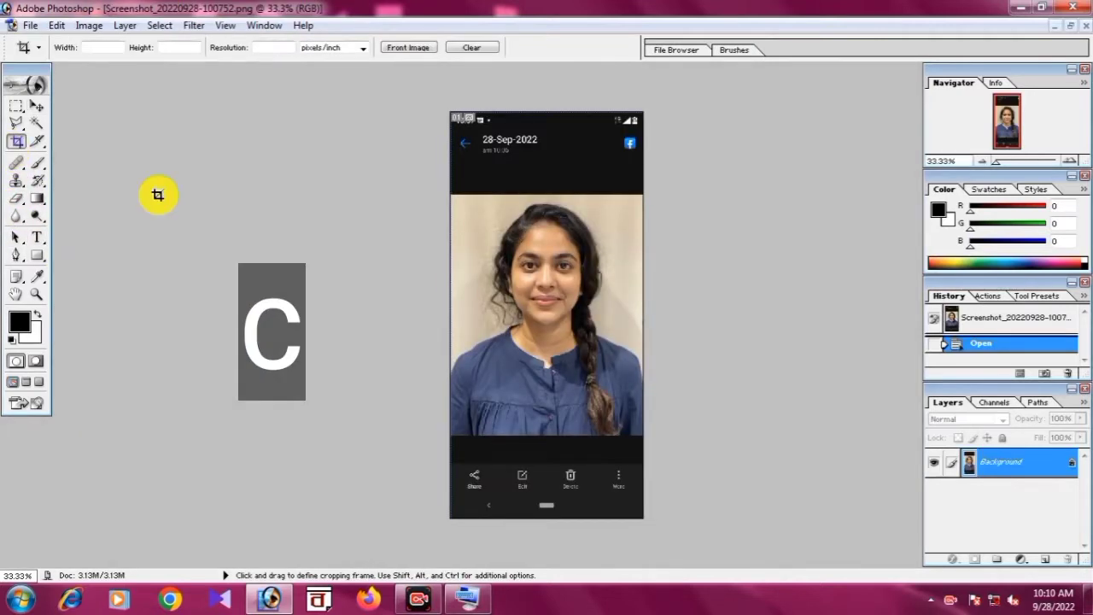
{"action": "left_click_drag", "start_coordinate": [452, 196], "coordinate": [660, 434]}
{"action": "key", "text": "Return"}
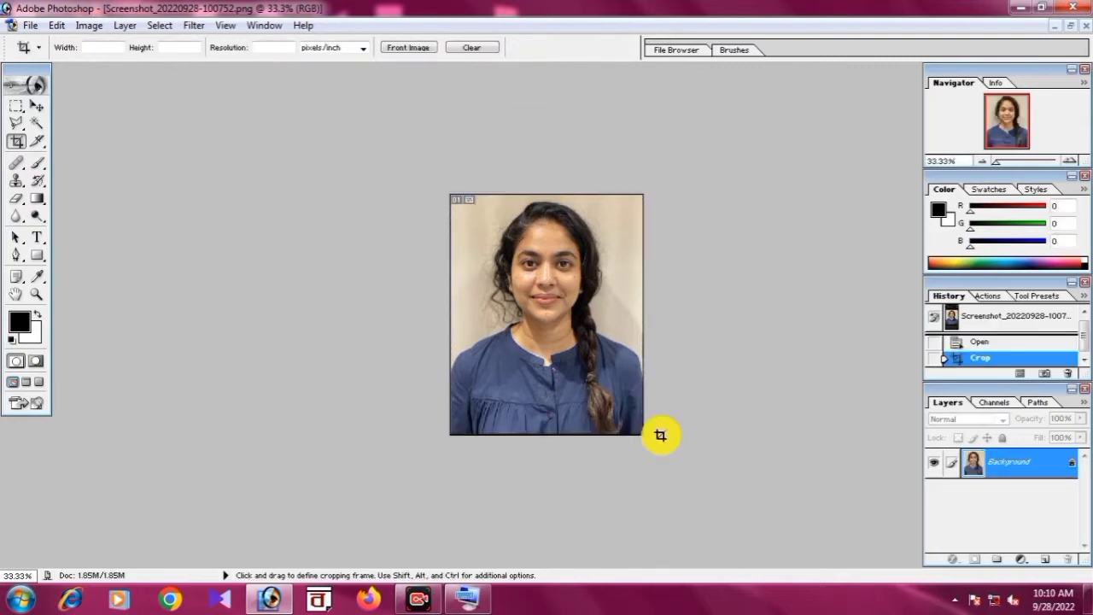
Crop the portrait around the head and shoulders to 40 mm wide by 50 mm high at 300 pixels/inch.
{"action": "scroll", "coordinate": [660, 435], "scroll_direction": "up", "scroll_amount": 3}
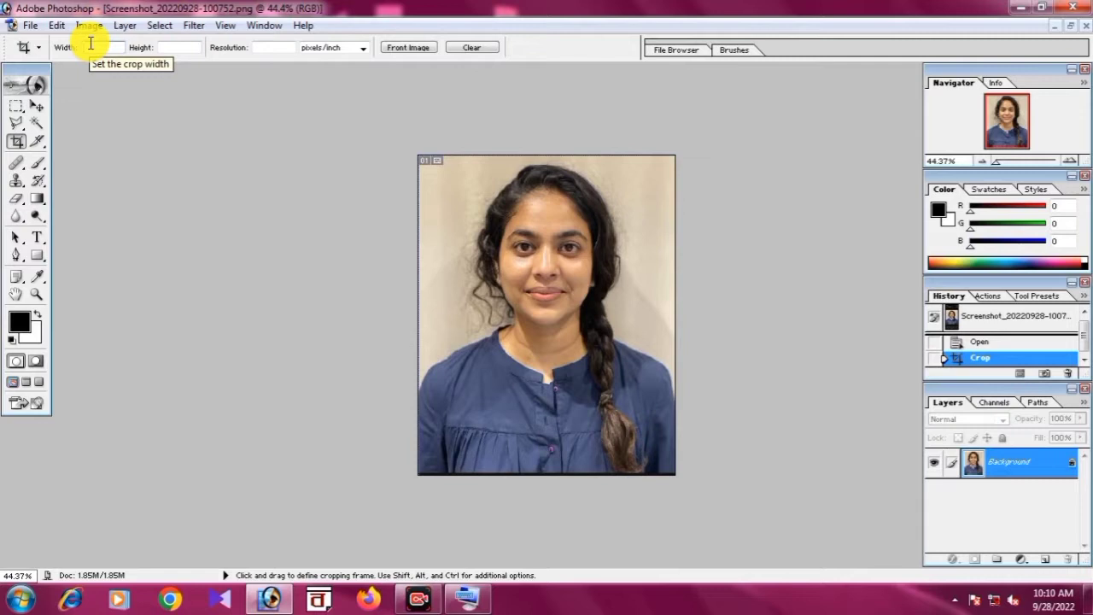
{"action": "type", "text": "40mm"}
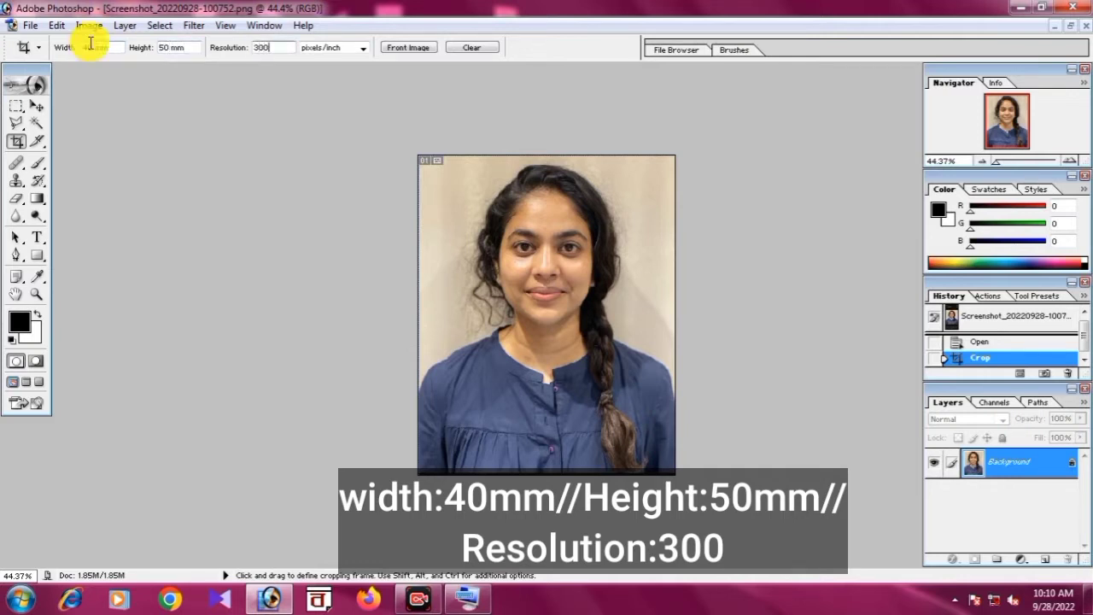
{"action": "left_click_drag", "start_coordinate": [425, 162], "coordinate": [662, 476]}
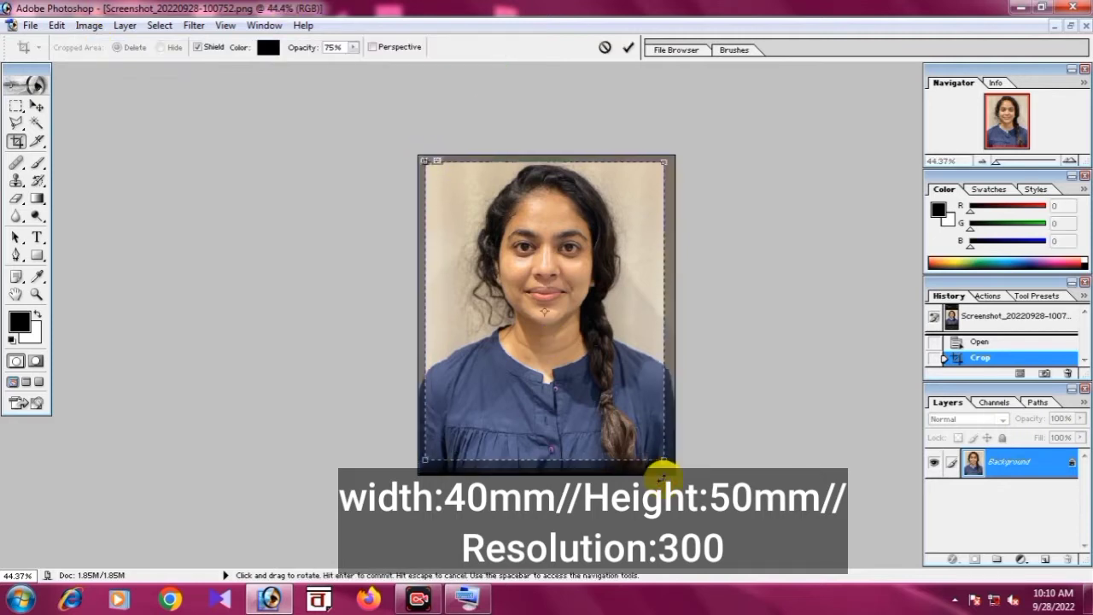
{"action": "key", "text": "Up"}
{"action": "key", "text": "Up"}
{"action": "key", "text": "Right"}
{"action": "key", "text": "Right"}
{"action": "key", "text": "Right"}
{"action": "key", "text": "Right"}
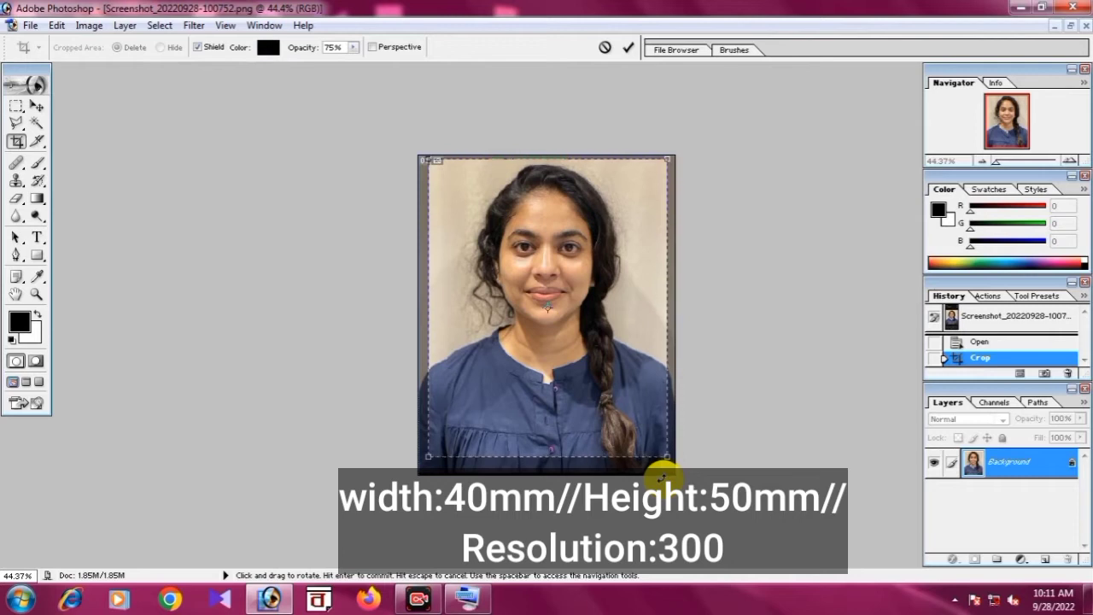
{"action": "key", "text": "Return"}
Select the beige backdrop around the woman with the Magic Wand, adding the patches beside her hair.
{"action": "key", "text": "ctrl+0"}
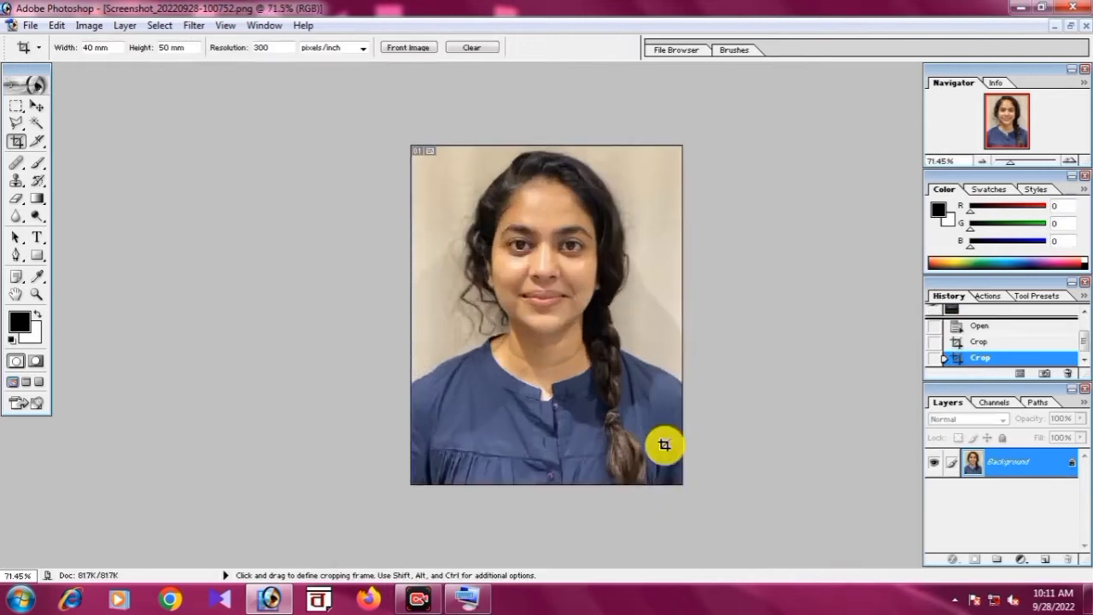
{"action": "key", "text": "w"}
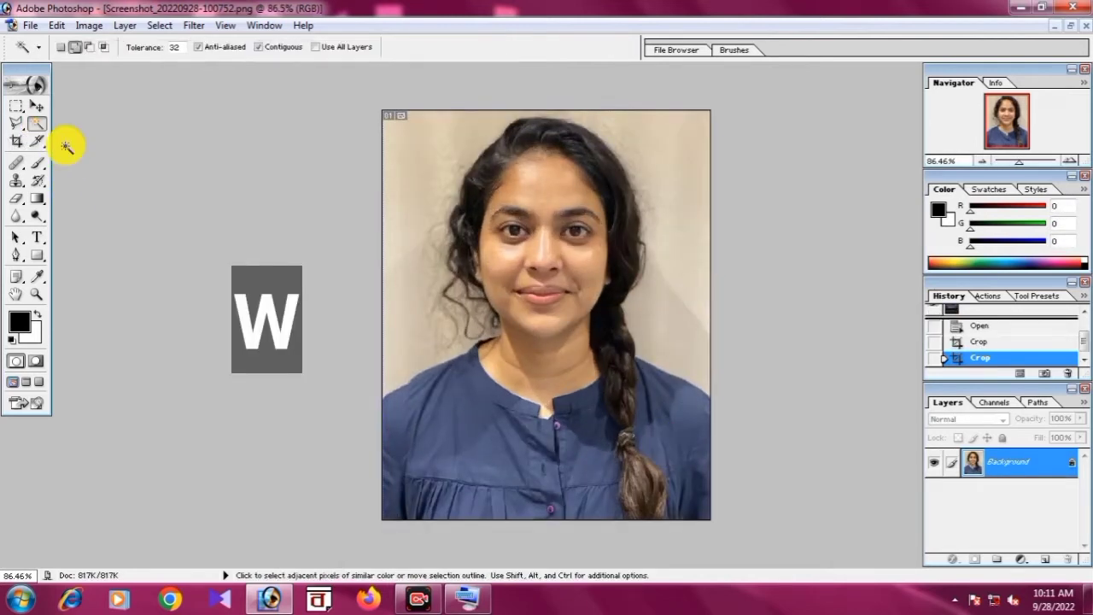
{"action": "left_click", "coordinate": [417, 353]}
{"action": "left_click", "coordinate": [448, 312]}
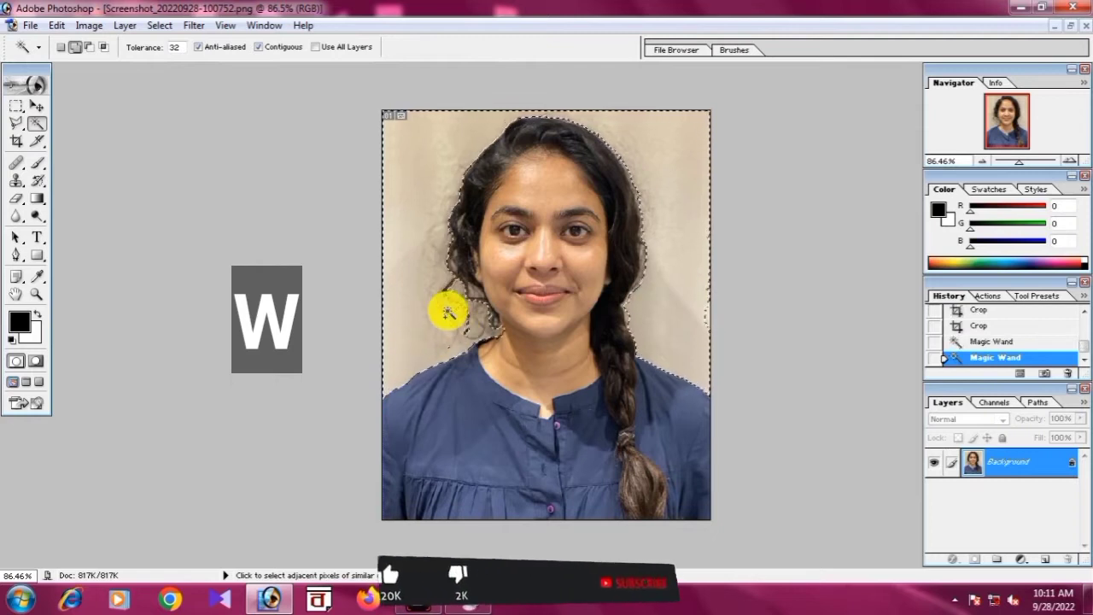
{"action": "left_click", "coordinate": [451, 316]}
{"action": "left_click", "coordinate": [457, 268]}
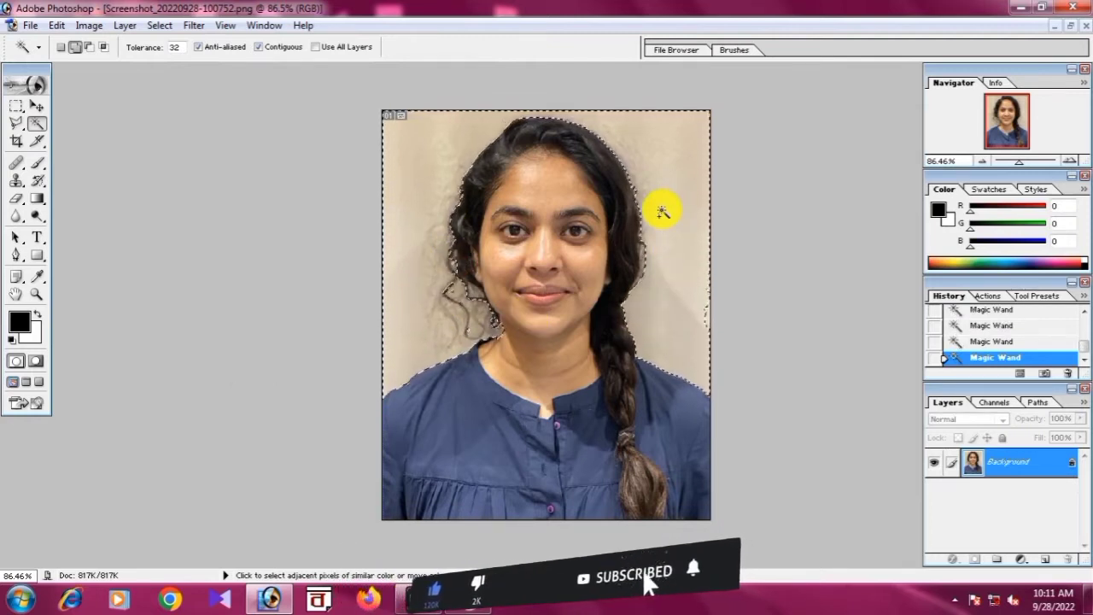
{"action": "left_click", "coordinate": [646, 215]}
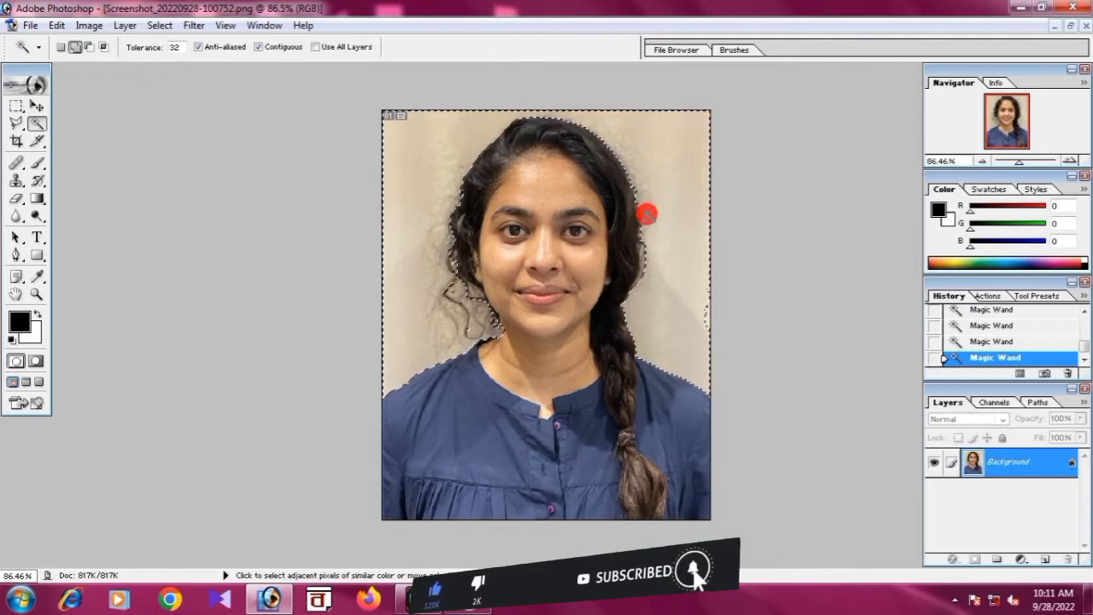
Set the background color to bright blue (R 43, G 193, B 255), fill the selected backdrop with it and deselect.
{"action": "left_click", "coordinate": [34, 333]}
{"action": "left_click", "coordinate": [772, 288]}
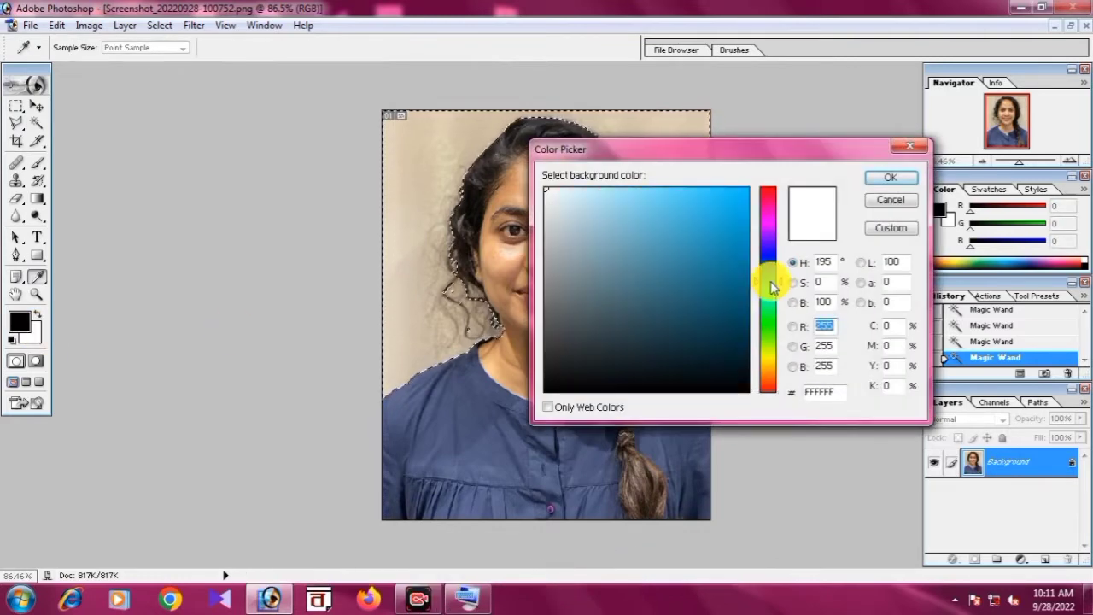
{"action": "left_click", "coordinate": [758, 278]}
{"action": "left_click", "coordinate": [716, 197]}
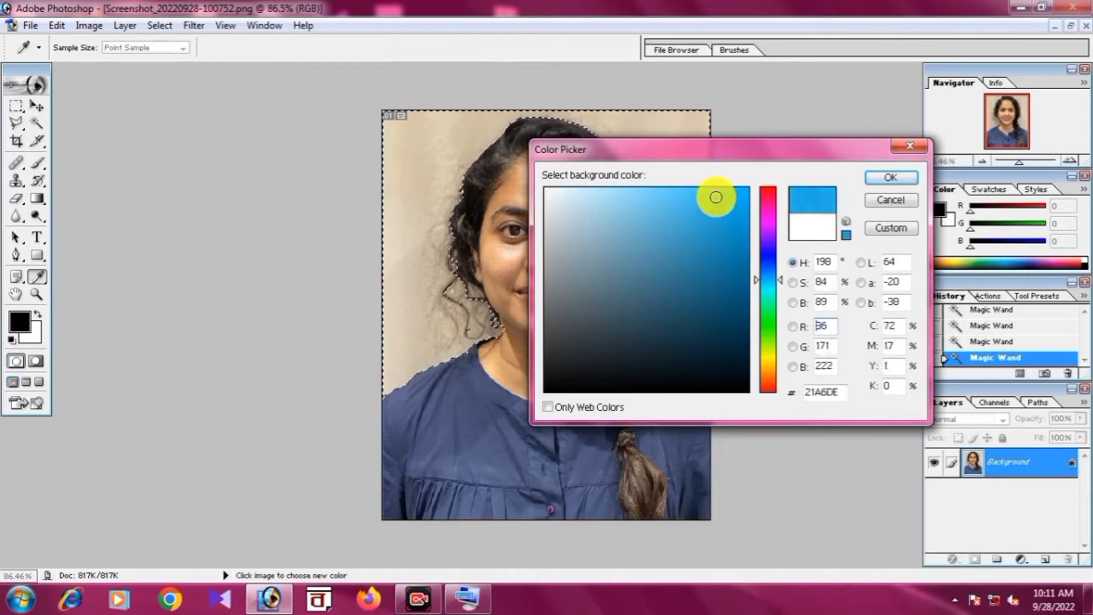
{"action": "left_click", "coordinate": [891, 177]}
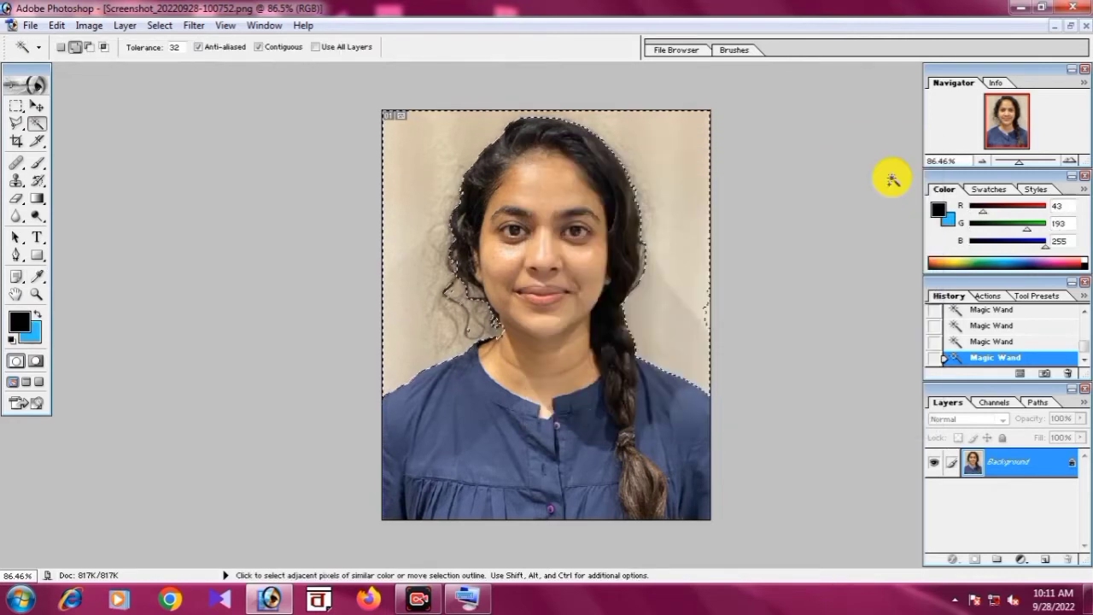
{"action": "key", "text": "ctrl+BackSpace"}
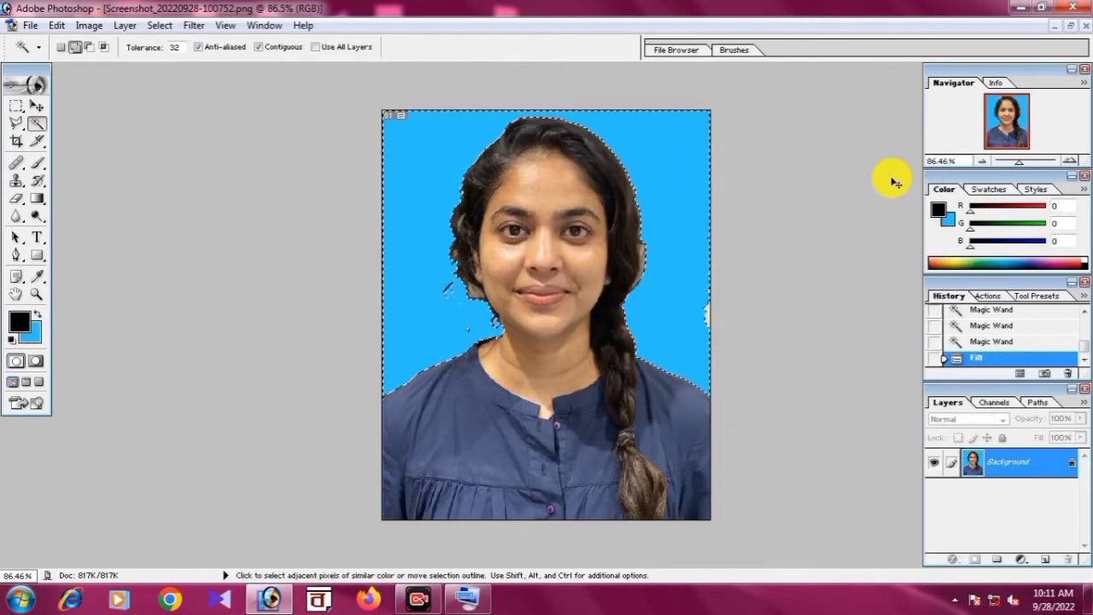
{"action": "key", "text": "ctrl+d"}
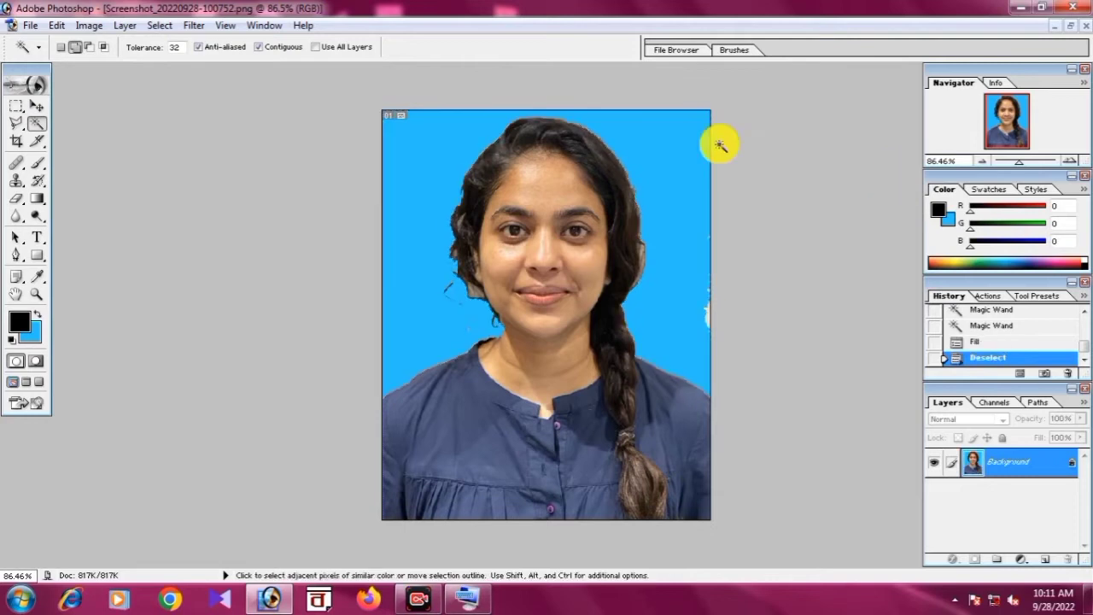
Erase the leftover backdrop specks beside the hair and along the photo's right edge with a reduced Eraser brush.
{"action": "key", "text": "e"}
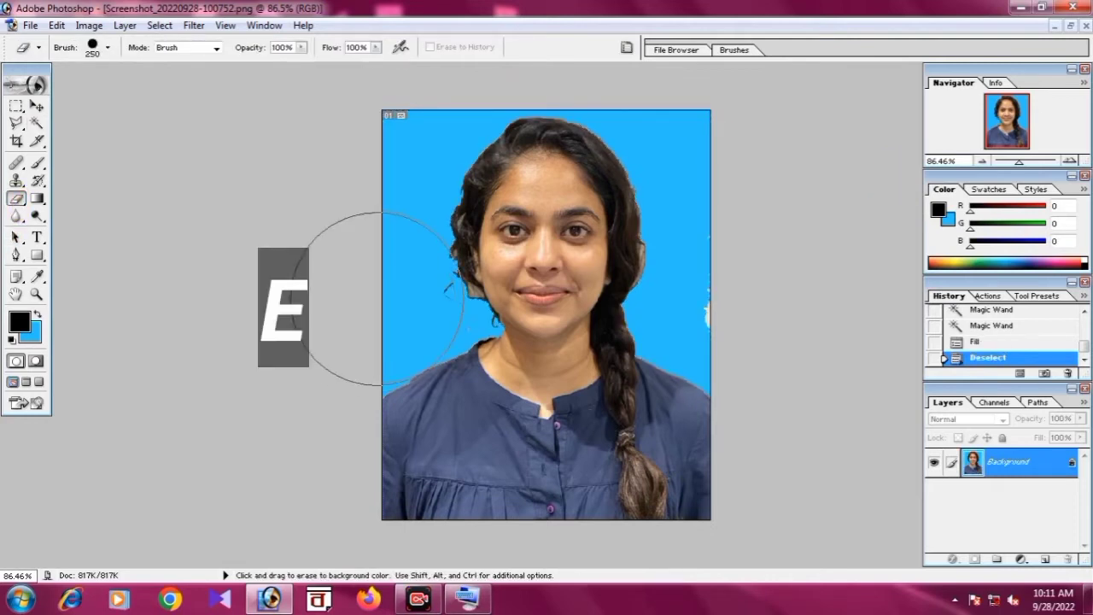
{"action": "key", "text": "bracketleft"}
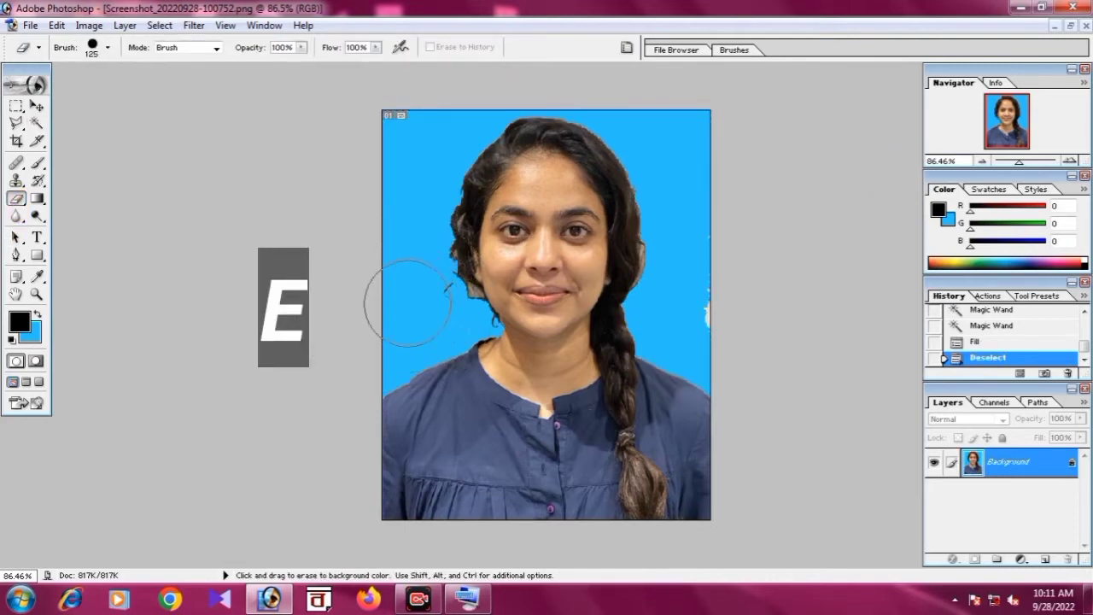
{"action": "left_click_drag", "start_coordinate": [422, 305], "coordinate": [423, 298]}
{"action": "left_click_drag", "start_coordinate": [423, 298], "coordinate": [423, 292]}
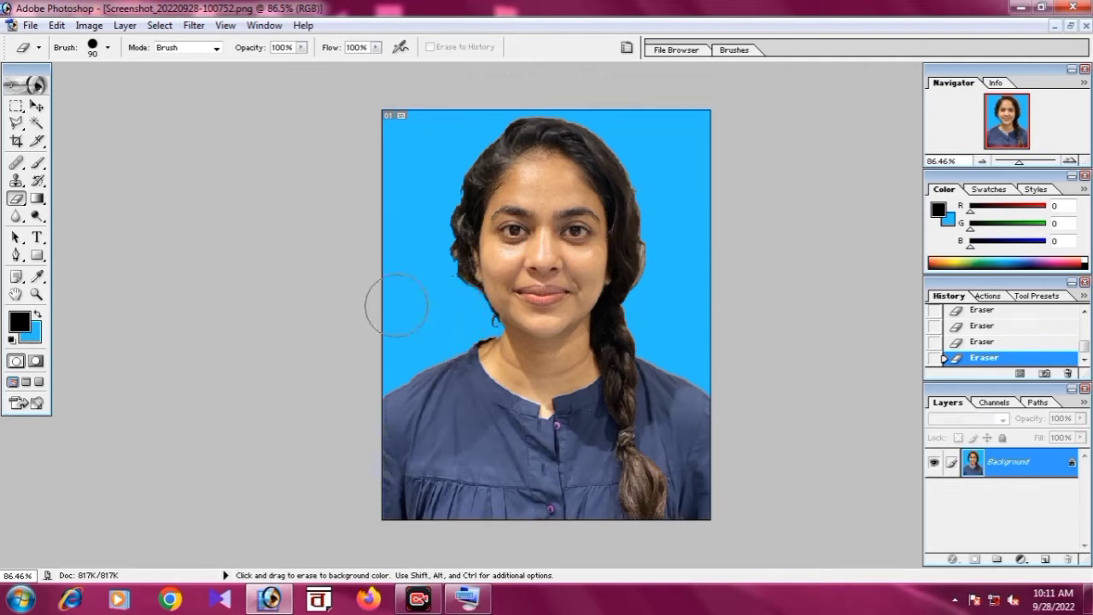
Soften the woman's outline against the blue background using the Blur tool at 100% strength with a size 70 brush.
{"action": "left_click", "coordinate": [37, 216]}
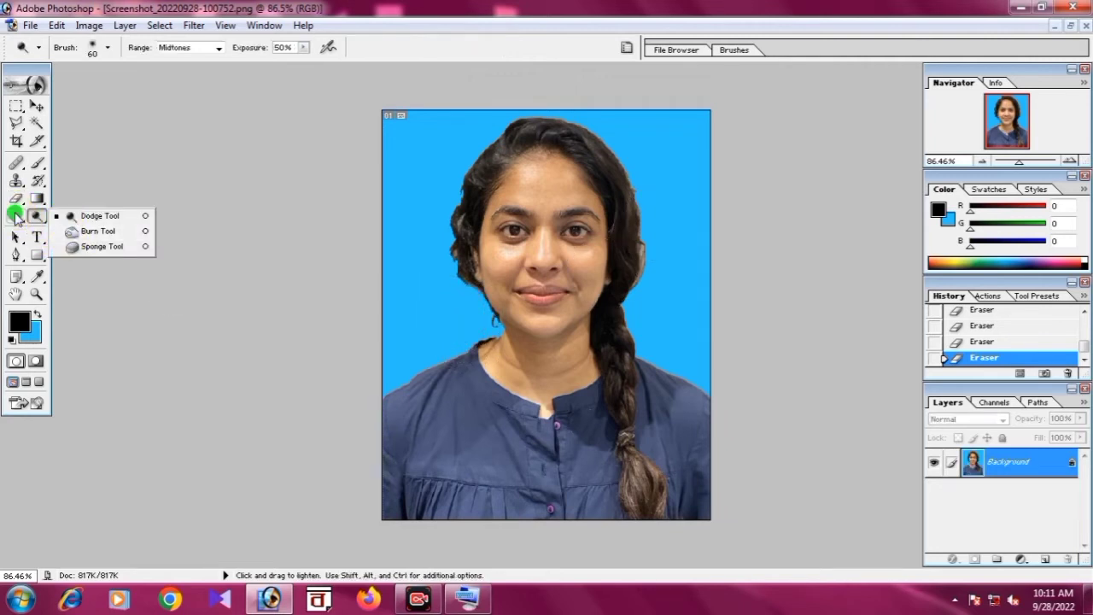
{"action": "left_click", "coordinate": [15, 217]}
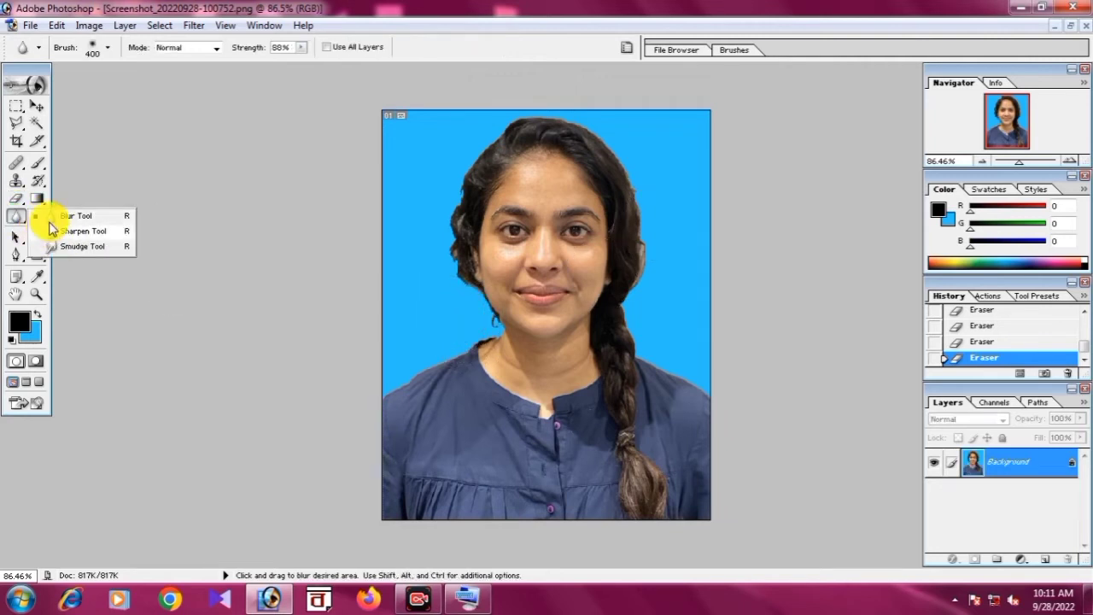
{"action": "left_click", "coordinate": [301, 48]}
{"action": "left_click_drag", "start_coordinate": [305, 63], "coordinate": [311, 62]}
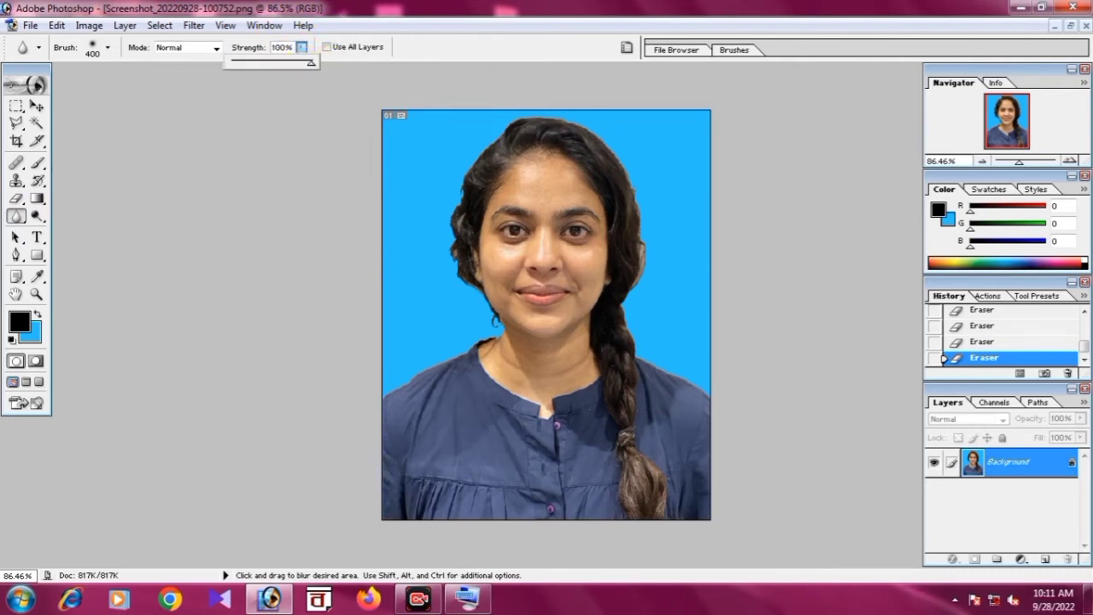
{"action": "key", "text": "bracketleft"}
{"action": "key", "text": "bracketleft"}
{"action": "key", "text": "bracketleft"}
{"action": "key", "text": "bracketleft"}
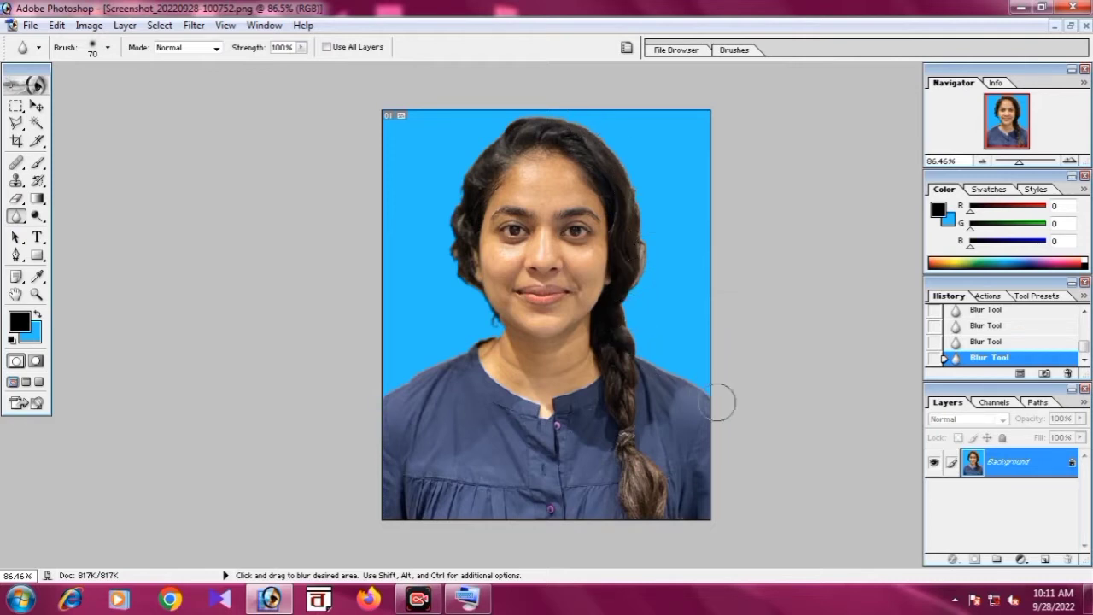
Adjust the midtone color balance to -9 on cyan-red and +3 on magenta-green.
{"action": "key", "text": "ctrl+b"}
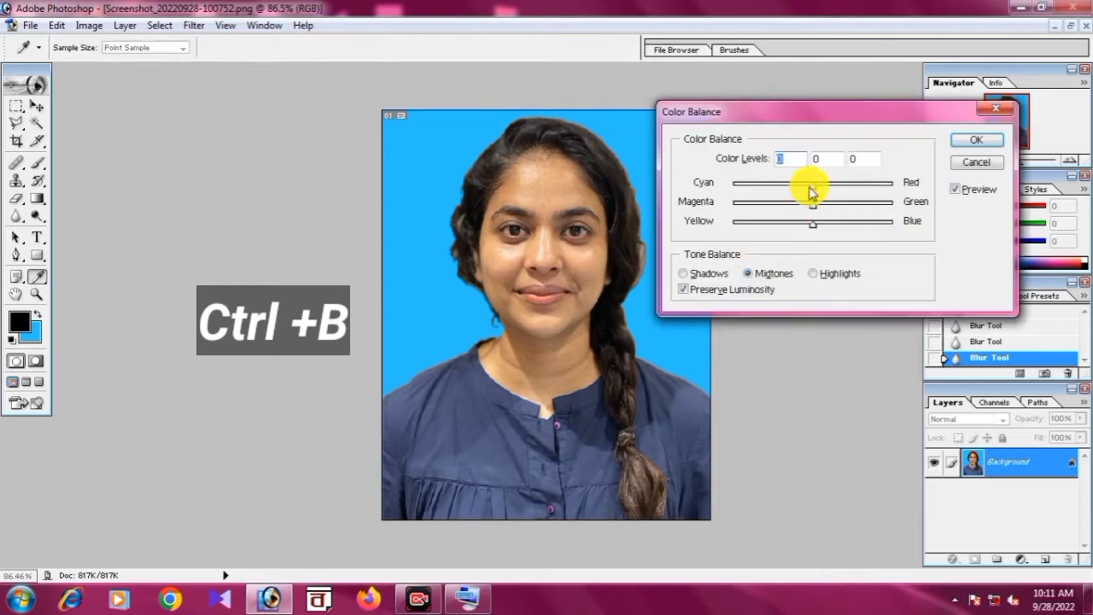
{"action": "left_click_drag", "start_coordinate": [805, 192], "coordinate": [811, 194]}
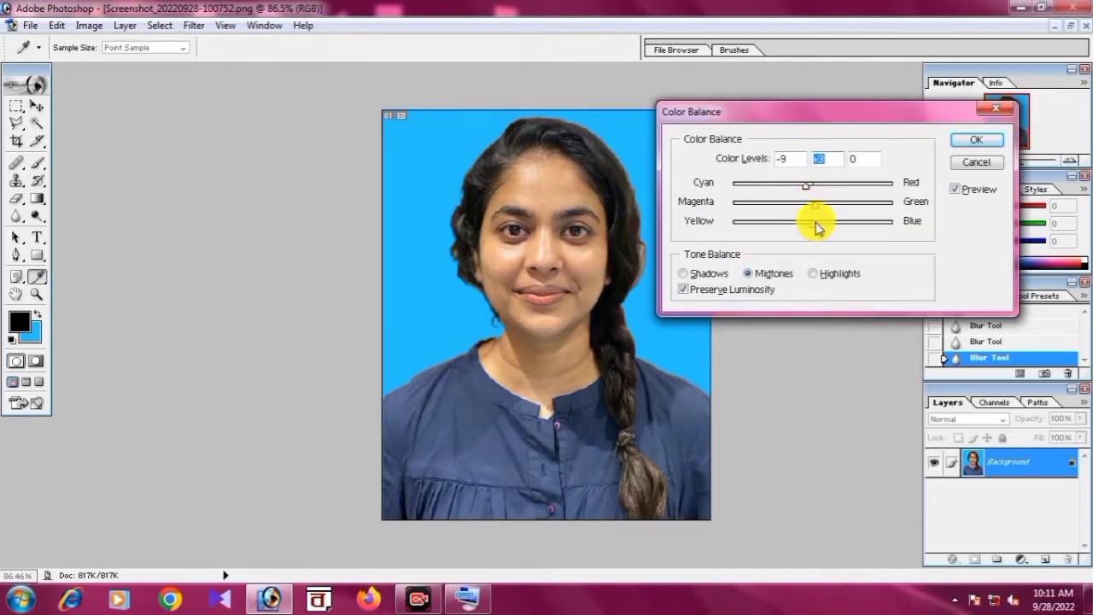
{"action": "left_click", "coordinate": [978, 140]}
Brighten the photo with Curves by raising the middle of the RGB curve slightly.
{"action": "key", "text": "ctrl+m"}
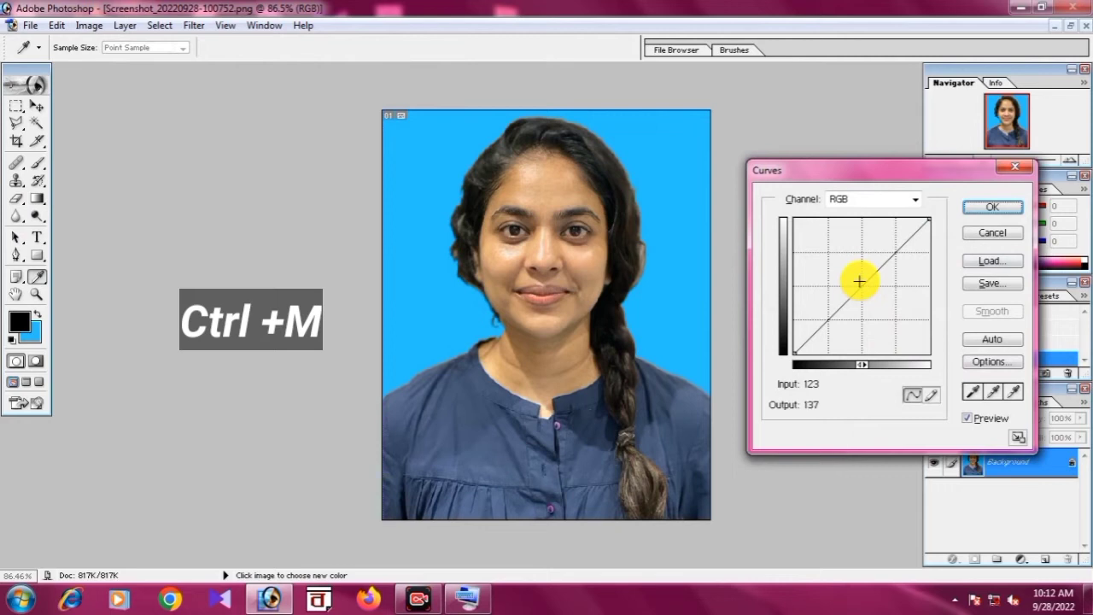
{"action": "left_click", "coordinate": [860, 281]}
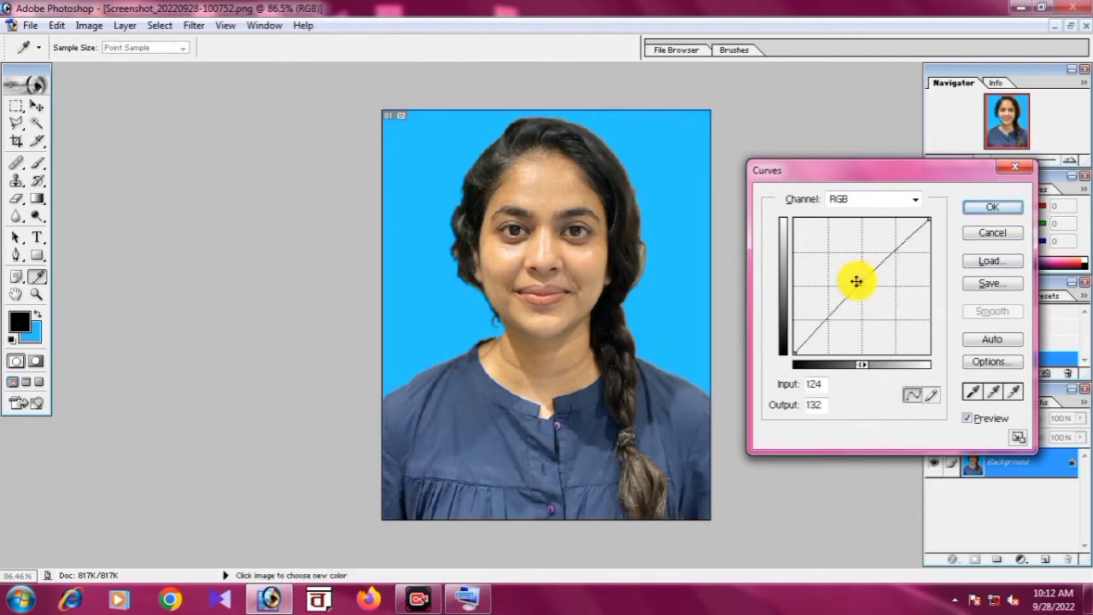
{"action": "left_click_drag", "start_coordinate": [856, 281], "coordinate": [853, 278]}
{"action": "left_click", "coordinate": [987, 208]}
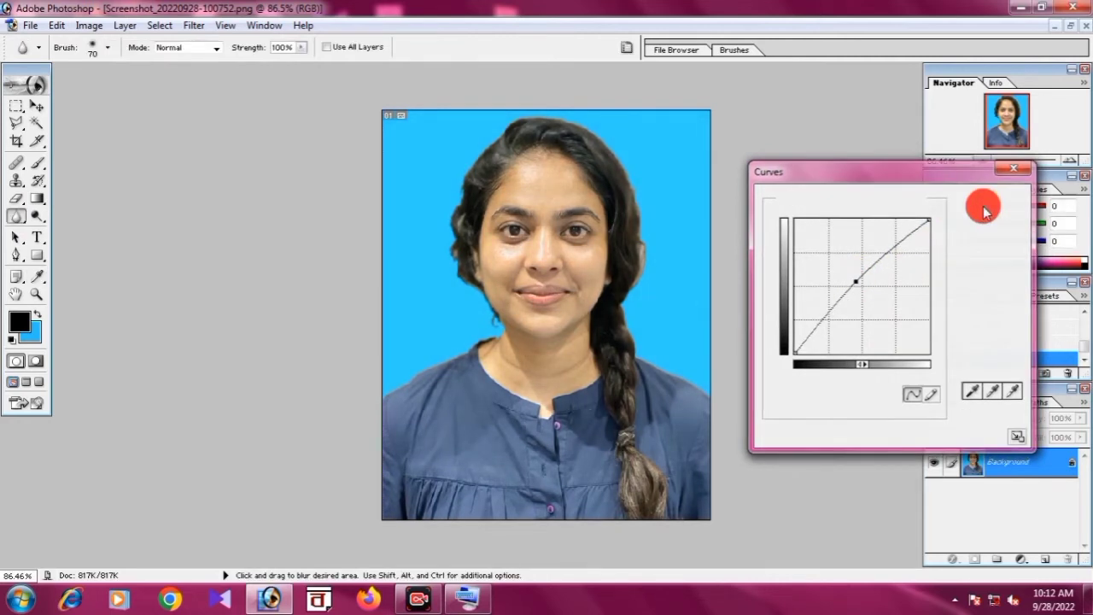
Apply Selective Color with the Black amount of the Reds raised to +35%.
{"action": "left_click", "coordinate": [90, 25]}
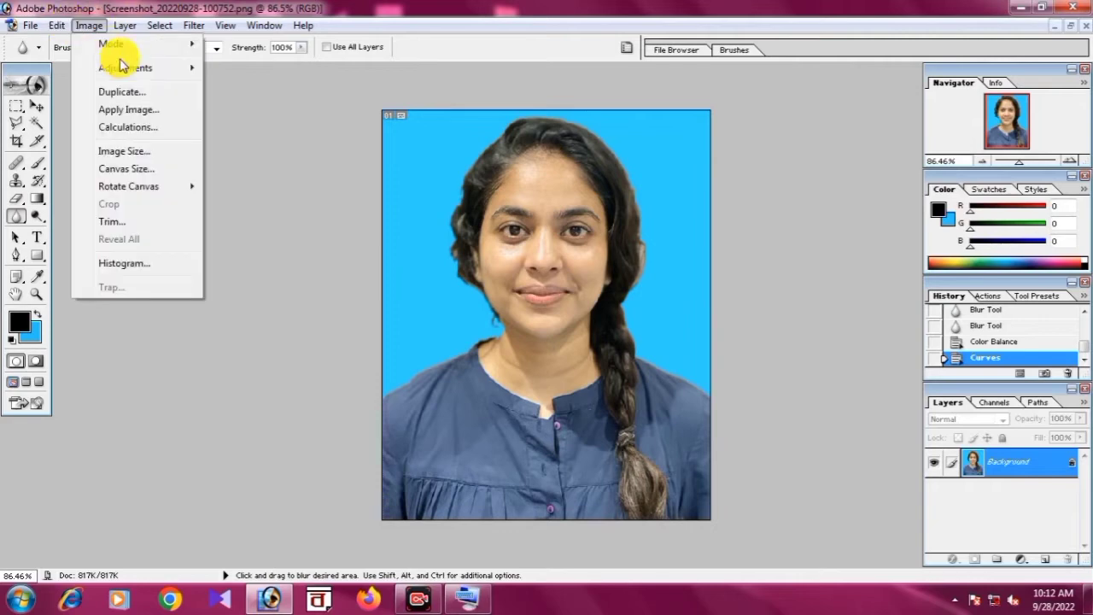
{"action": "mouse_move", "coordinate": [122, 72]}
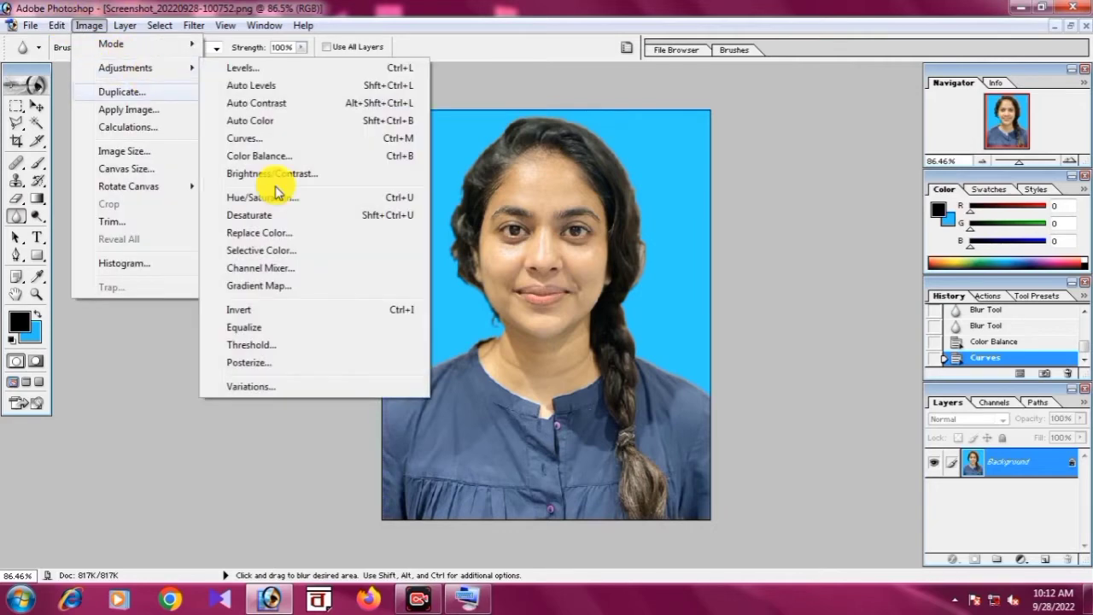
{"action": "left_click", "coordinate": [261, 250]}
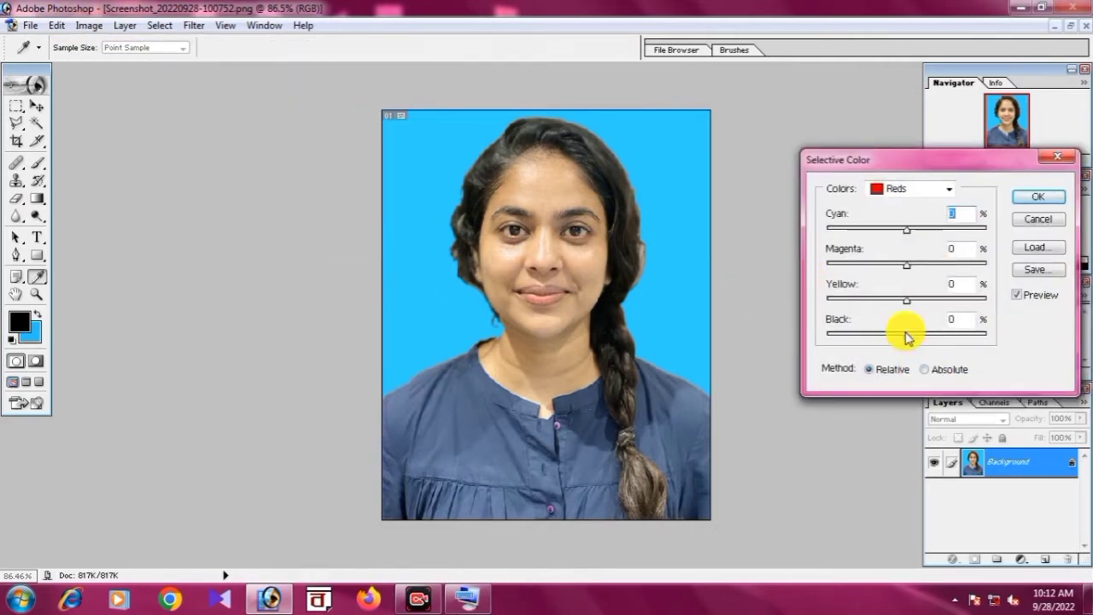
{"action": "left_click", "coordinate": [937, 336]}
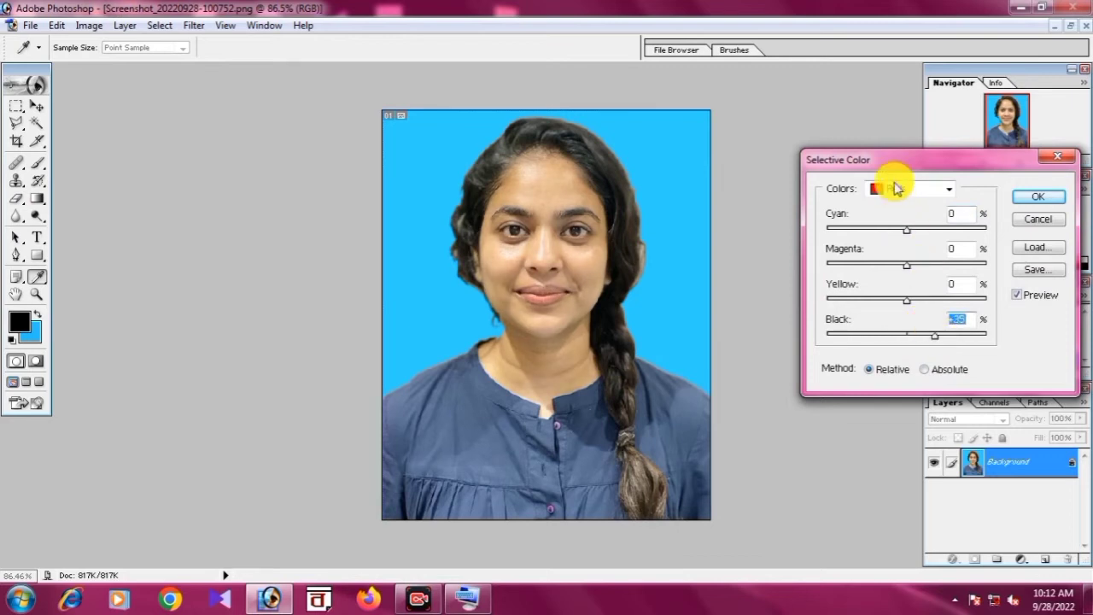
Raise the Black amount of the Blacks to +13% and apply the Selective Color adjustment.
{"action": "left_click", "coordinate": [897, 188]}
{"action": "left_click", "coordinate": [899, 307]}
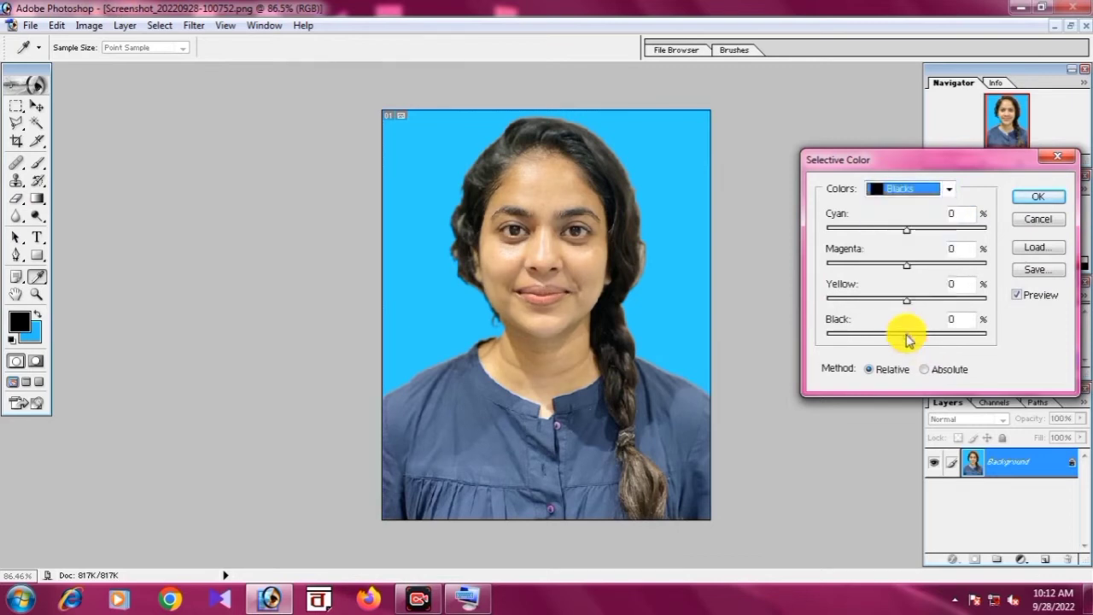
{"action": "mouse_move", "coordinate": [906, 336]}
{"action": "left_mouse_down"}
{"action": "mouse_move", "coordinate": [878, 336]}
{"action": "mouse_move", "coordinate": [919, 343]}
{"action": "left_mouse_up"}
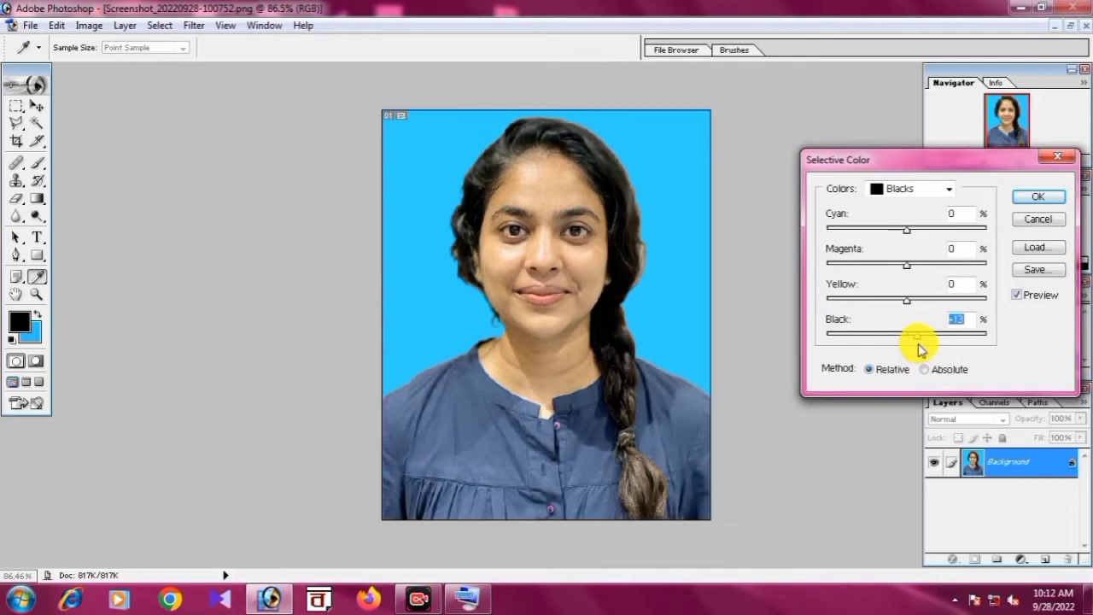
{"action": "left_click", "coordinate": [1028, 200]}
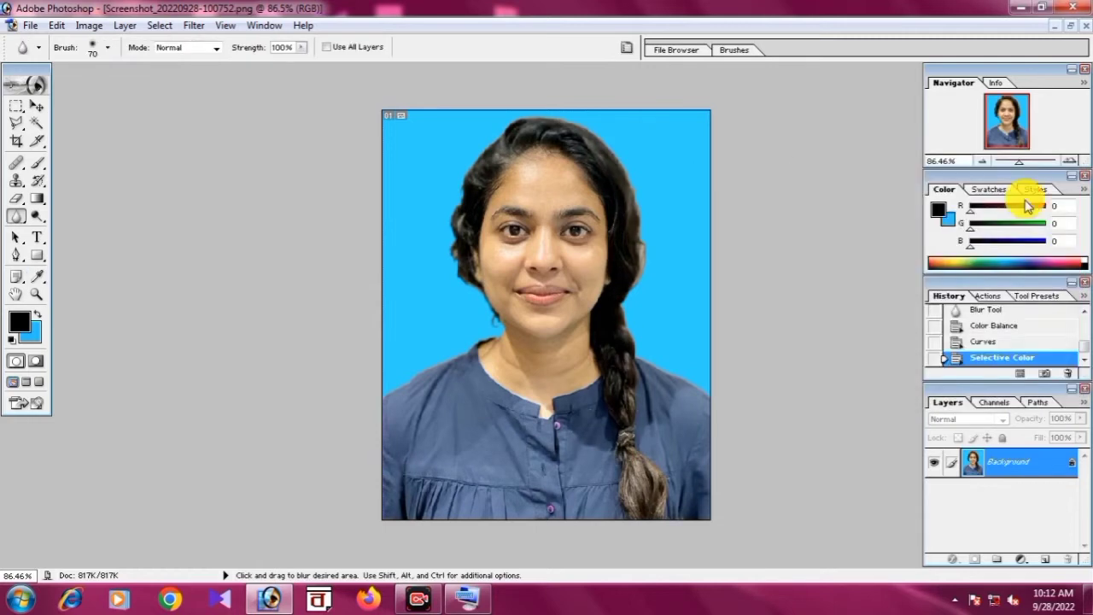
Create a white 4 x 6 inch RGB document at 300 pixels/inch and place its window beside the portrait.
{"action": "key", "text": "ctrl+n"}
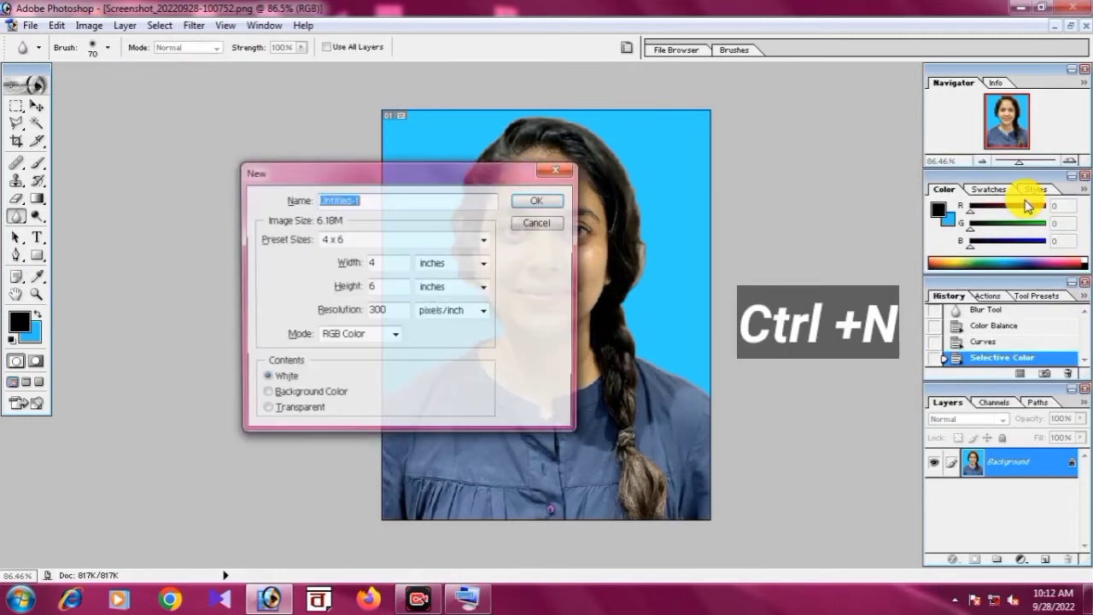
{"action": "left_click", "coordinate": [541, 200]}
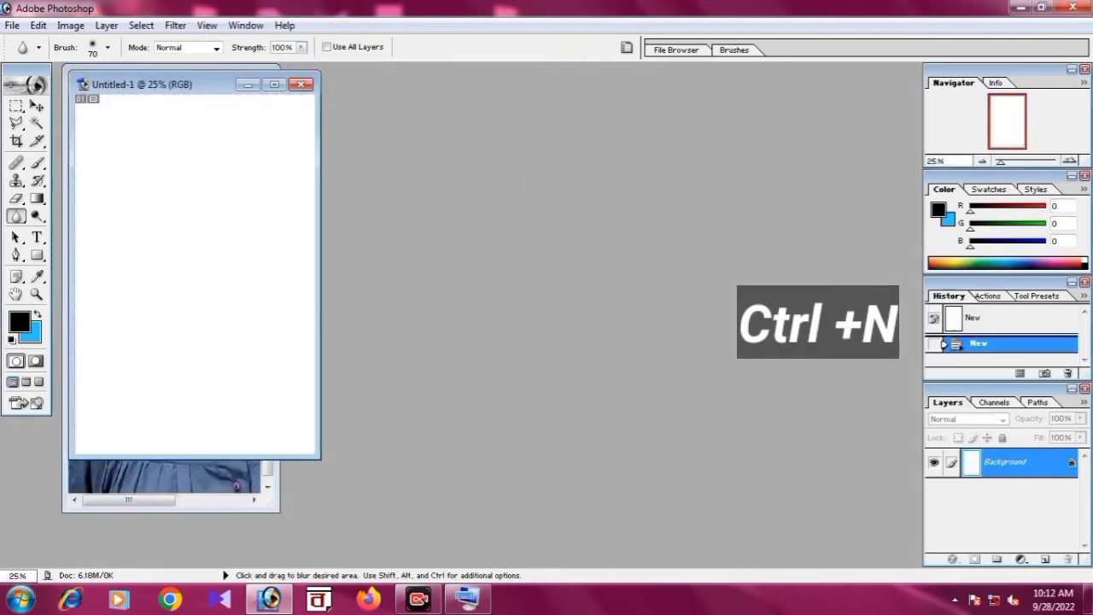
{"action": "left_click_drag", "start_coordinate": [146, 92], "coordinate": [421, 122]}
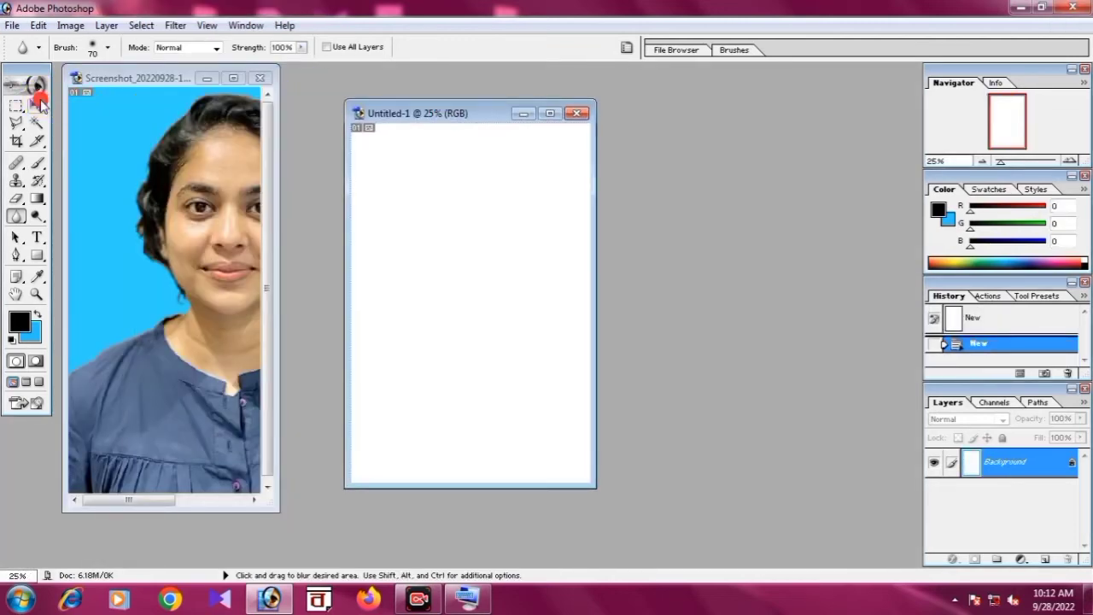
Copy the portrait into the new 4 x 6 page as a layer and move it to the page's upper-left corner.
{"action": "left_click", "coordinate": [37, 105]}
{"action": "left_click_drag", "start_coordinate": [125, 186], "coordinate": [458, 115]}
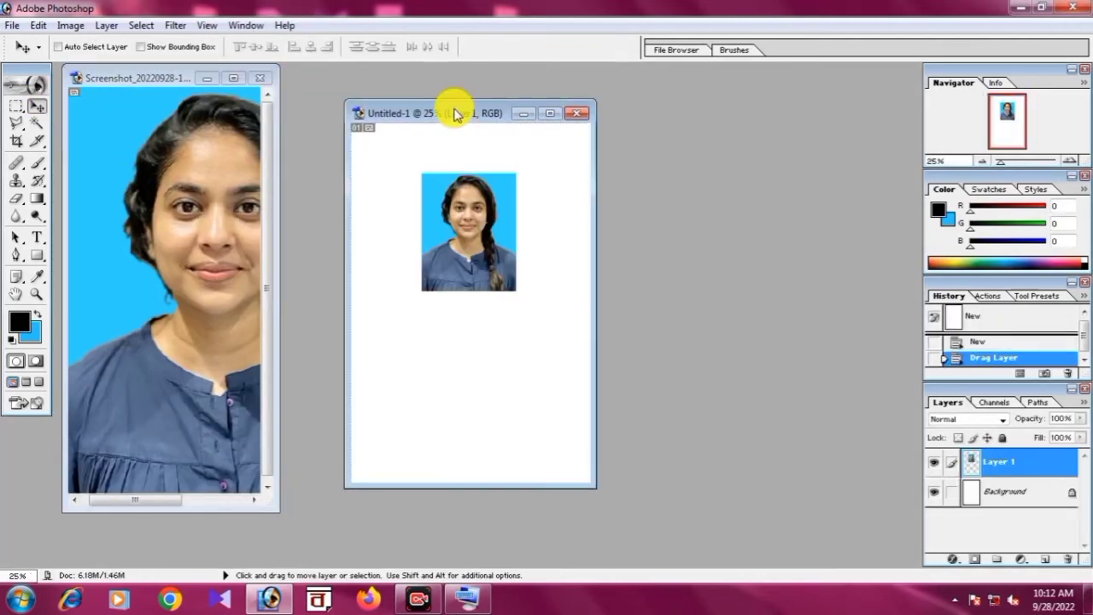
{"action": "double_click", "coordinate": [456, 112]}
{"action": "left_click_drag", "start_coordinate": [525, 251], "coordinate": [505, 228]}
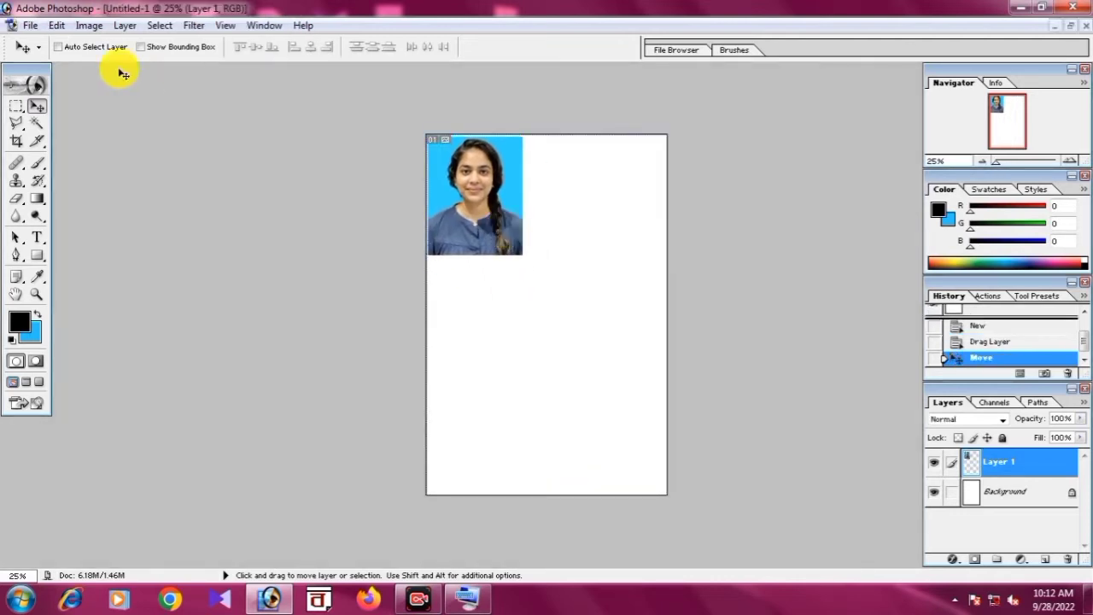
Scale the portrait layer down to about half its size and add a black centered stroke at 100% opacity.
{"action": "key", "text": "ctrl+t"}
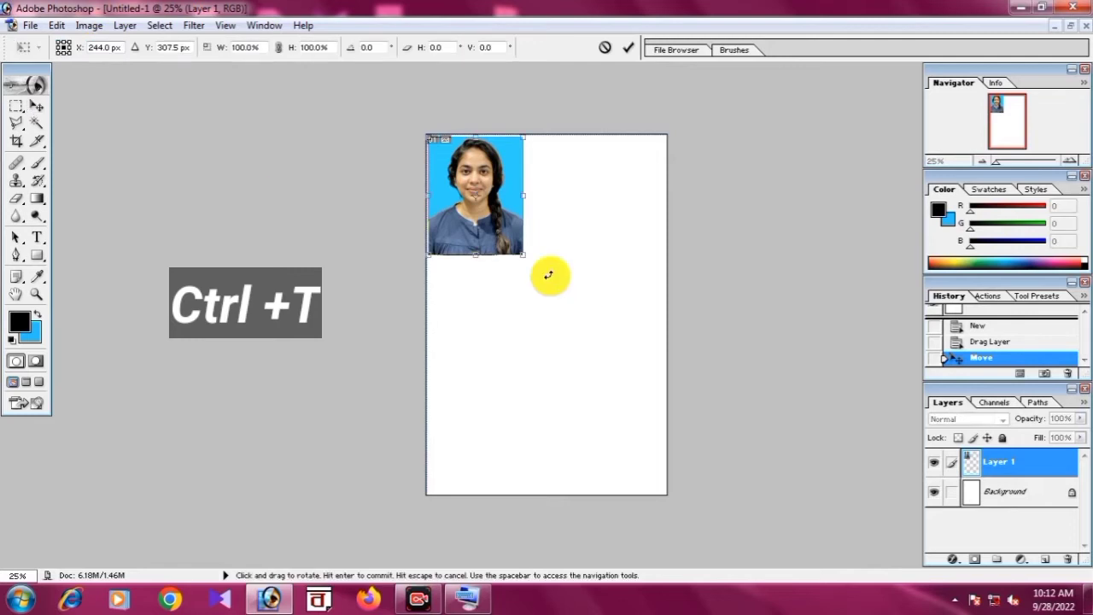
{"action": "left_click_drag", "start_coordinate": [518, 256], "coordinate": [471, 202]}
{"action": "key", "text": "Return"}
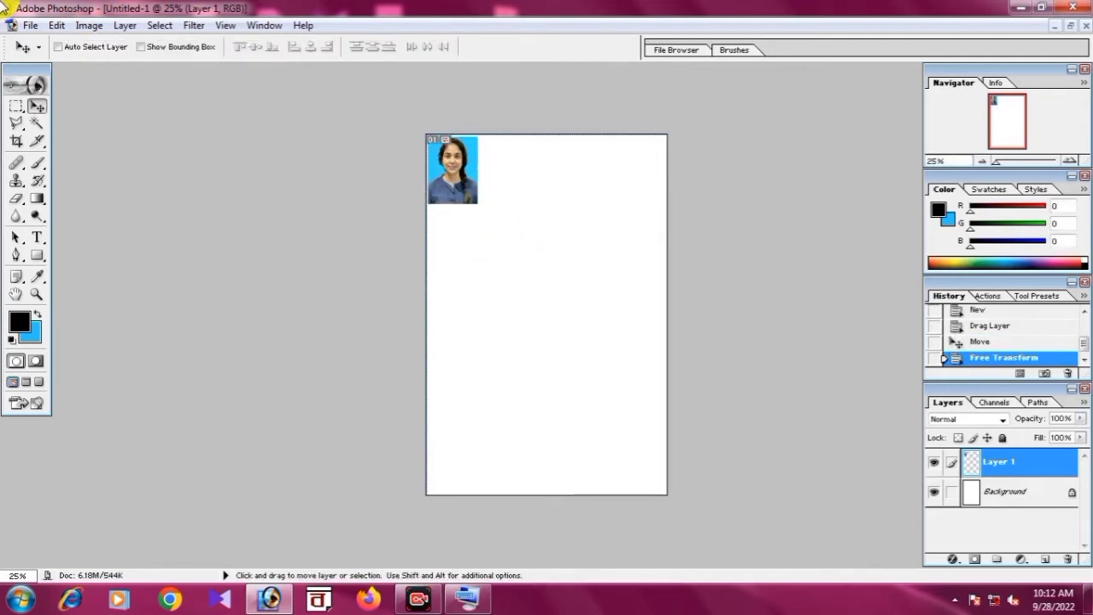
{"action": "left_click", "coordinate": [56, 25]}
{"action": "left_click", "coordinate": [86, 298]}
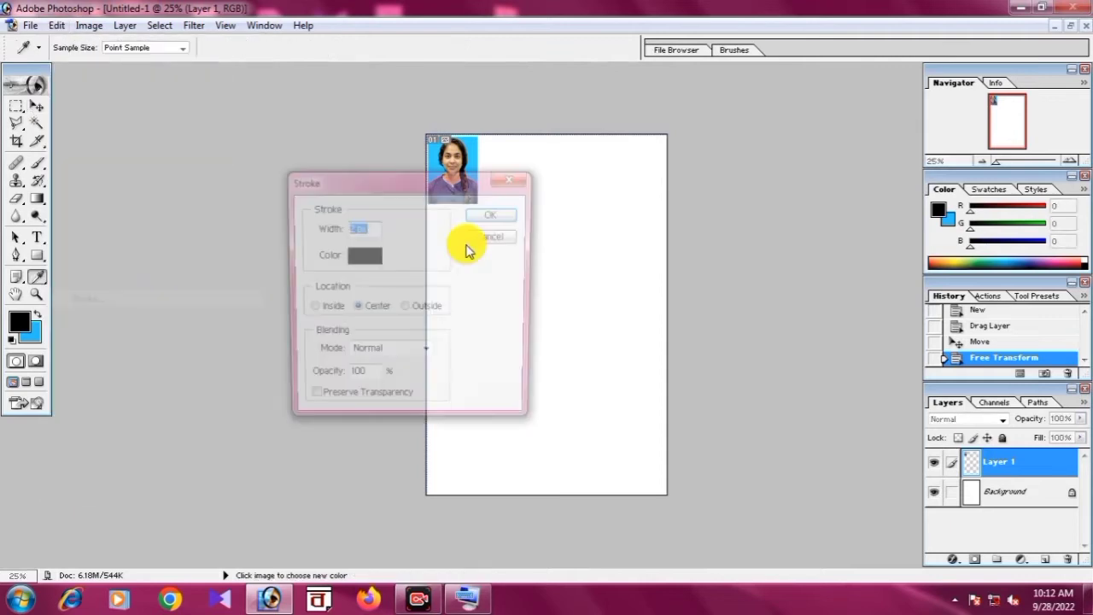
{"action": "left_click", "coordinate": [484, 213]}
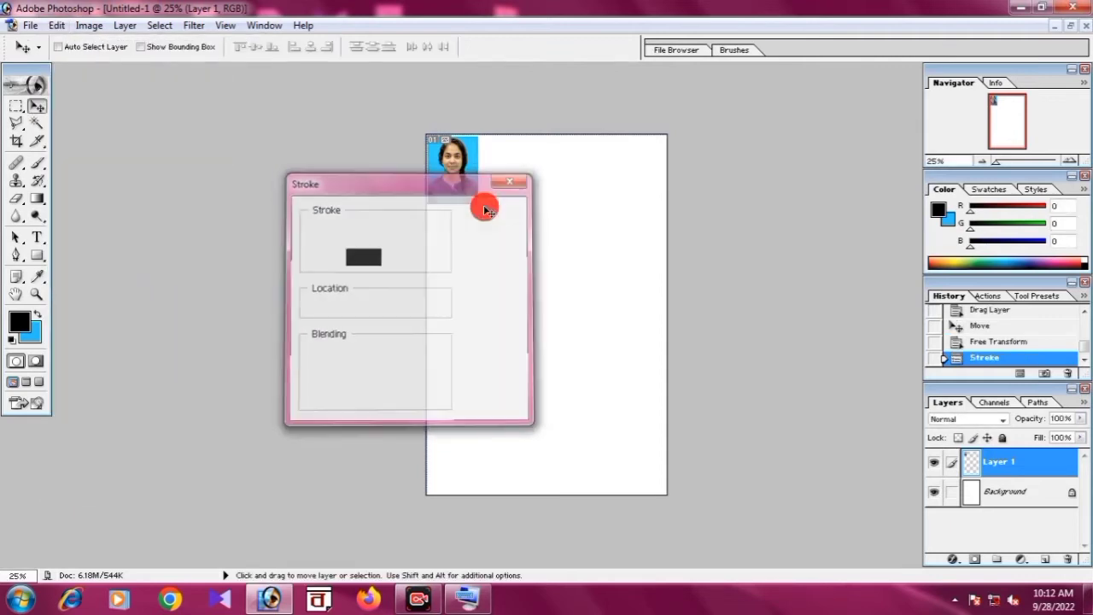
Duplicate the portrait twice to form an evenly spaced row of three along the page's upper edge and merge the copies into one layer.
{"action": "left_click_drag", "start_coordinate": [462, 180], "coordinate": [505, 178]}
{"action": "key", "text": "Down"}
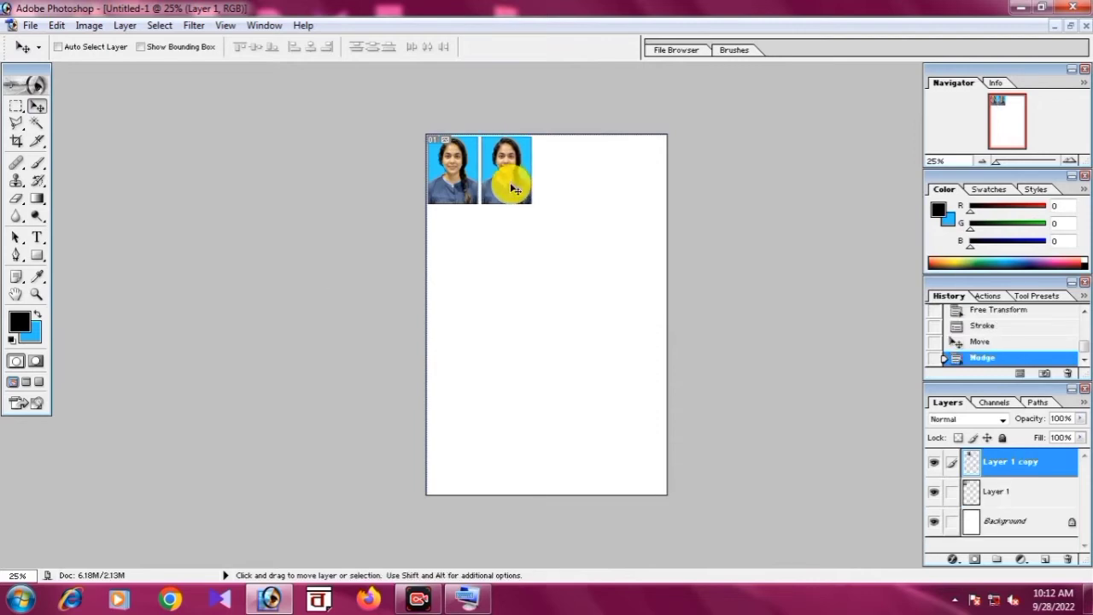
{"action": "left_click_drag", "start_coordinate": [511, 188], "coordinate": [551, 171]}
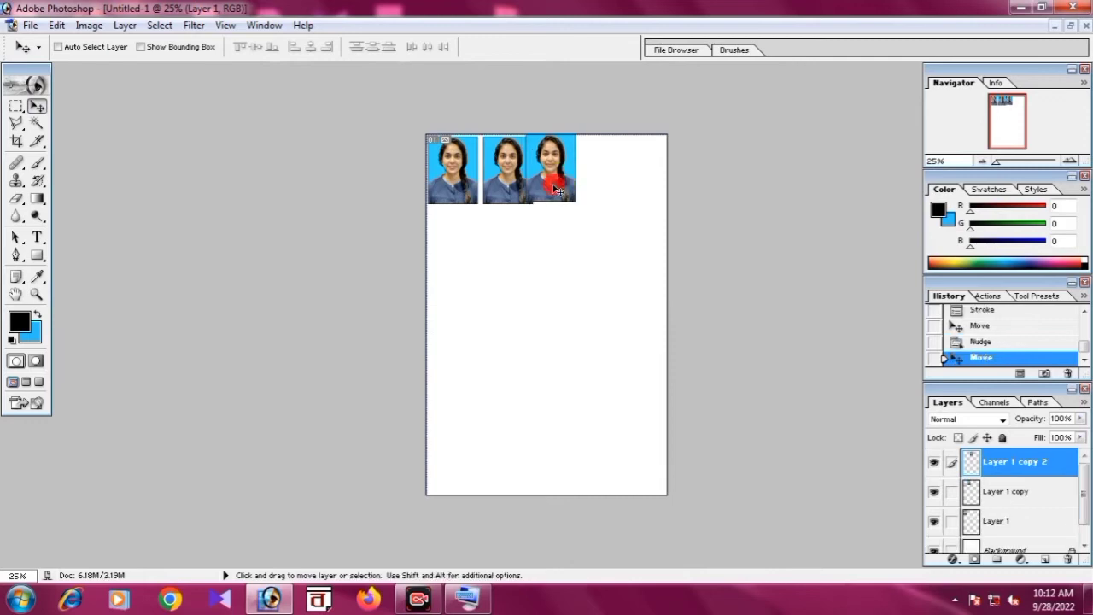
{"action": "key", "text": "Down"}
{"action": "key", "text": "ctrl+e"}
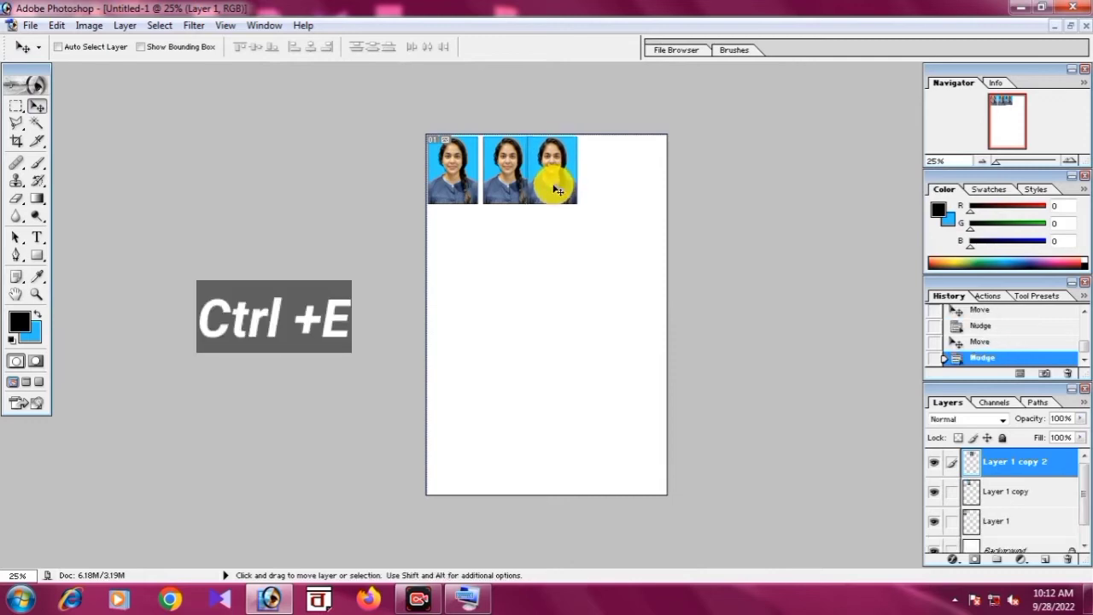
{"action": "key", "text": "Right"}
{"action": "key", "text": "Right"}
{"action": "key", "text": "Right"}
{"action": "key", "text": "Right"}
{"action": "key", "text": "Right"}
{"action": "key", "text": "Right"}
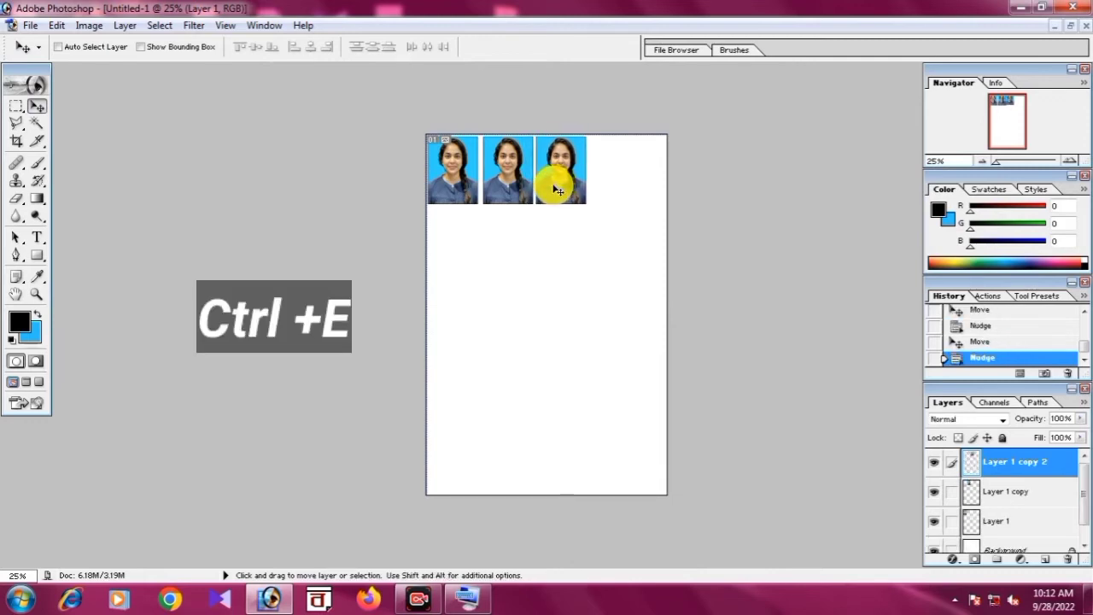
{"action": "key", "text": "ctrl+e"}
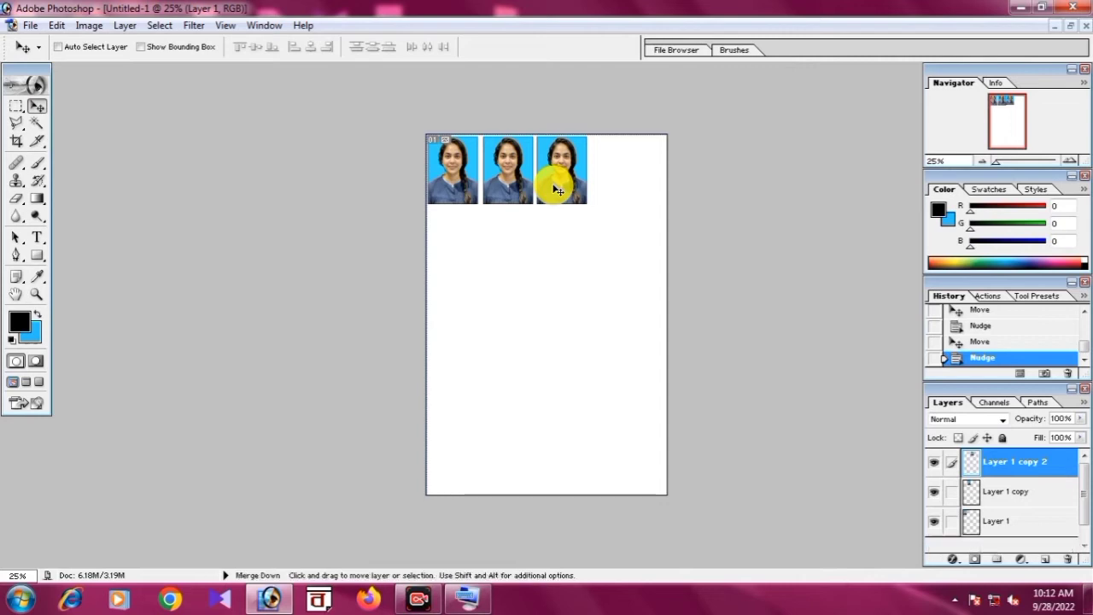
{"action": "key", "text": "ctrl+e"}
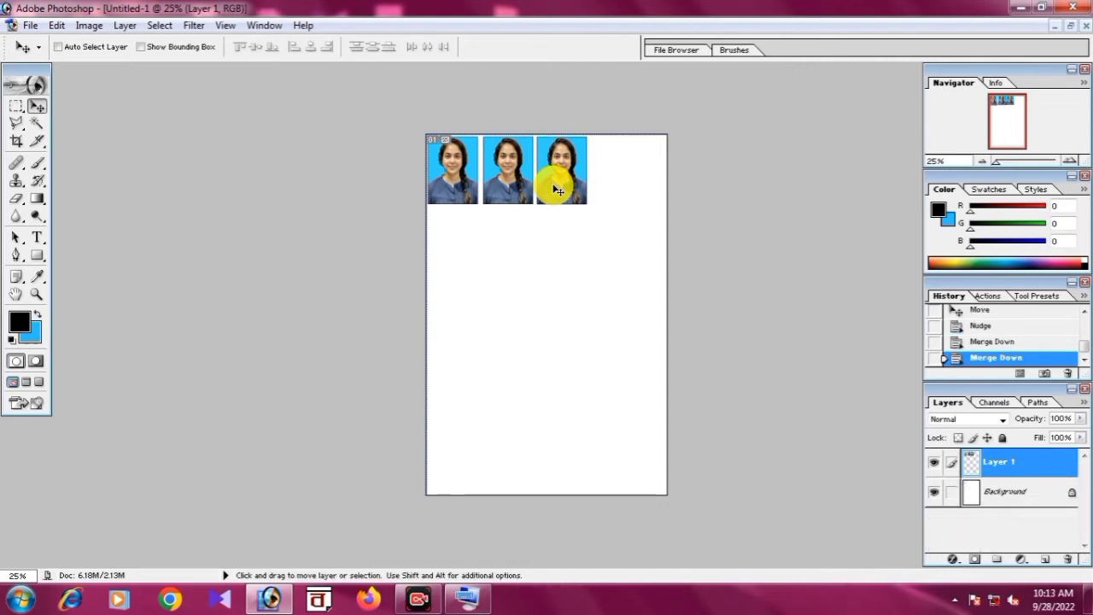
Duplicate the row of three photos directly below with a narrow gap and merge both rows into one layer.
{"action": "left_click_drag", "start_coordinate": [553, 188], "coordinate": [556, 237]}
{"action": "key", "text": "Down"}
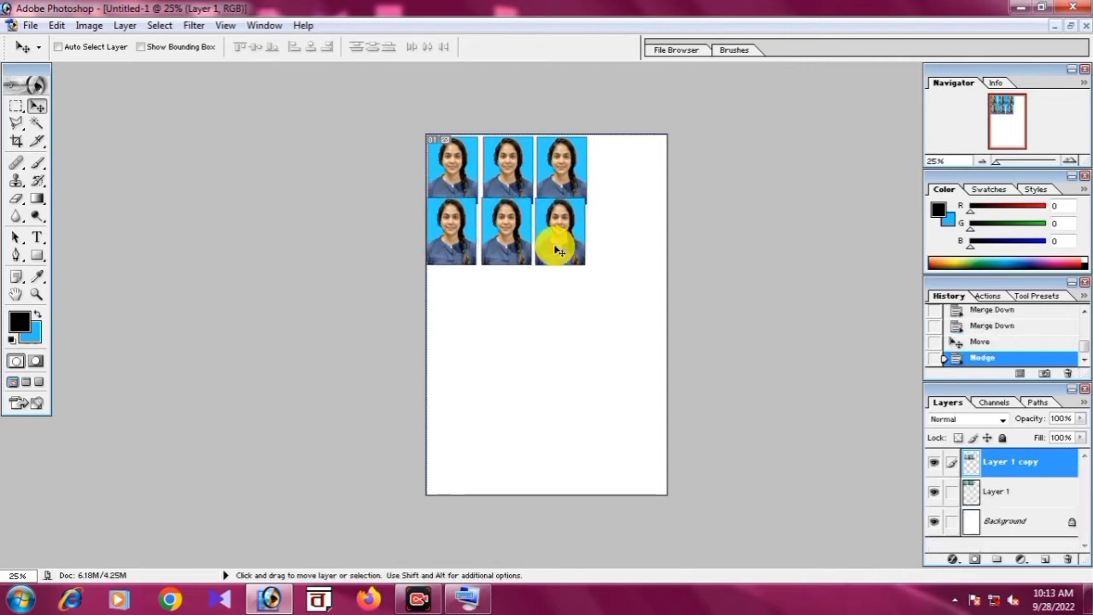
{"action": "key", "text": "Down"}
{"action": "key", "text": "Down"}
{"action": "key", "text": "Down"}
{"action": "key", "text": "Down"}
{"action": "key", "text": "Down"}
{"action": "key", "text": "Down"}
{"action": "key", "text": "Down"}
{"action": "key", "text": "Down"}
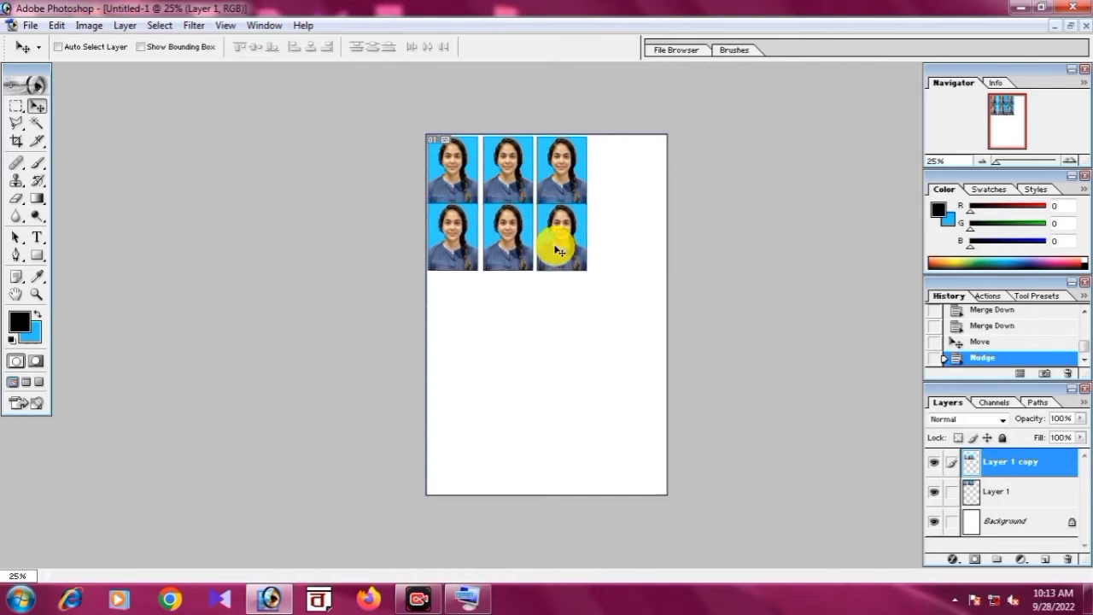
{"action": "key", "text": "Down"}
{"action": "key", "text": "Down"}
{"action": "key", "text": "Down"}
{"action": "key", "text": "Down"}
{"action": "key", "text": "Down"}
{"action": "key", "text": "Down"}
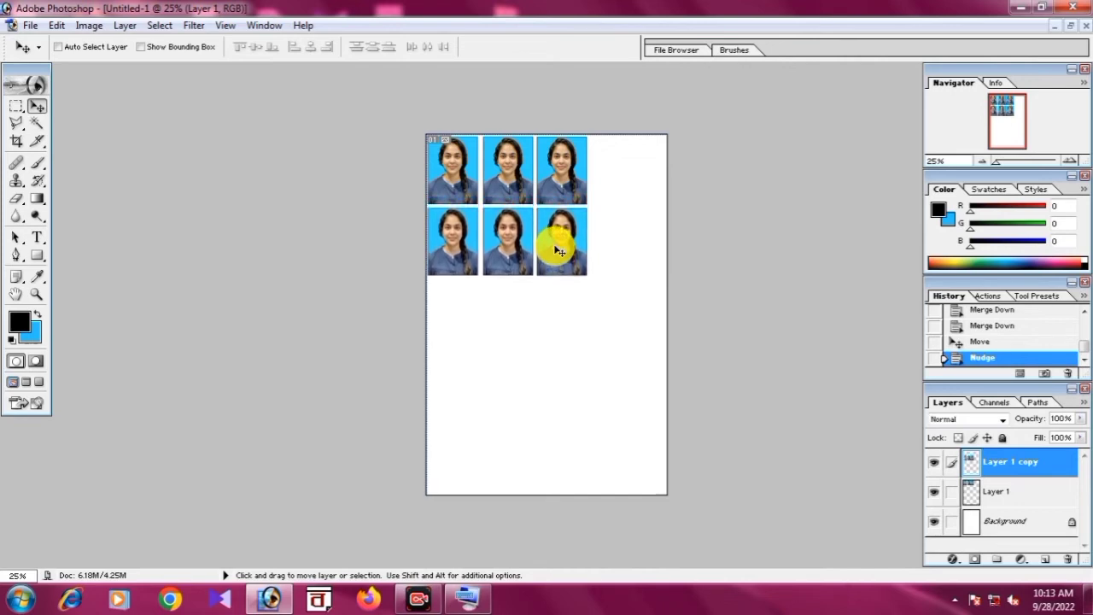
{"action": "key", "text": "ctrl+e"}
Duplicate the two-row block below itself, align its columns and spacing with the upper rows, and merge it into one layer of twelve photos.
{"action": "left_click_drag", "start_coordinate": [557, 250], "coordinate": [553, 404]}
{"action": "key", "text": "Up"}
{"action": "key", "text": "Up"}
{"action": "key", "text": "Up"}
{"action": "key", "text": "Up"}
{"action": "key", "text": "Up"}
{"action": "key", "text": "Up"}
{"action": "key", "text": "Up"}
{"action": "key", "text": "Up"}
{"action": "key", "text": "Up"}
{"action": "key", "text": "Up"}
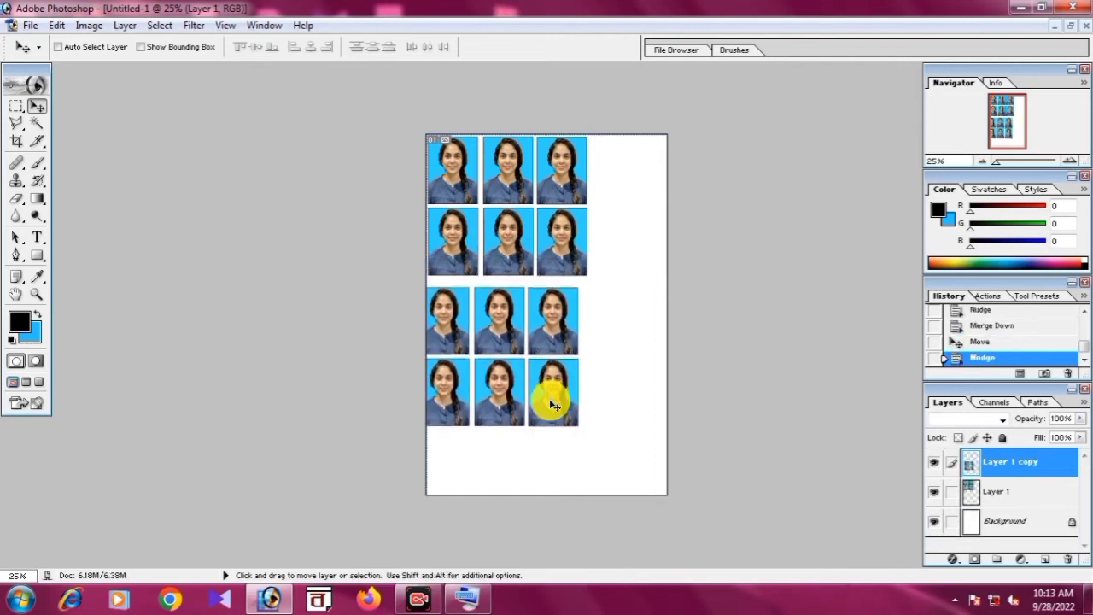
{"action": "key", "text": "Up"}
{"action": "key", "text": "Up"}
{"action": "key", "text": "Right"}
{"action": "key", "text": "Right"}
{"action": "key", "text": "Right"}
{"action": "key", "text": "Right"}
{"action": "key", "text": "Right"}
{"action": "key", "text": "Right"}
{"action": "key", "text": "Right"}
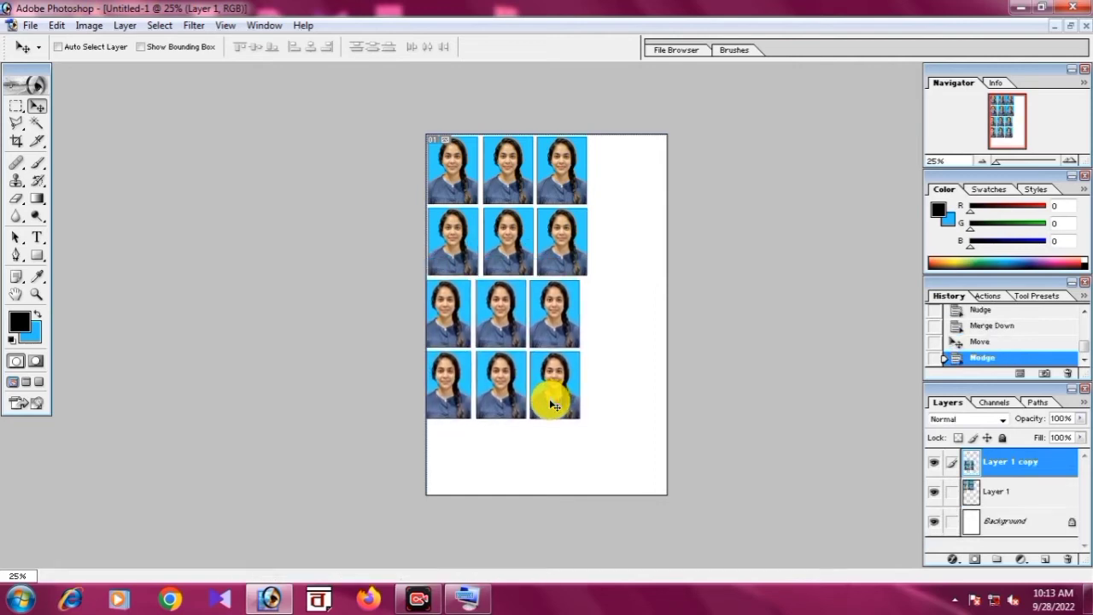
{"action": "key", "text": "Right"}
{"action": "key", "text": "Right"}
{"action": "key", "text": "Right"}
{"action": "key", "text": "Right"}
{"action": "key", "text": "Right"}
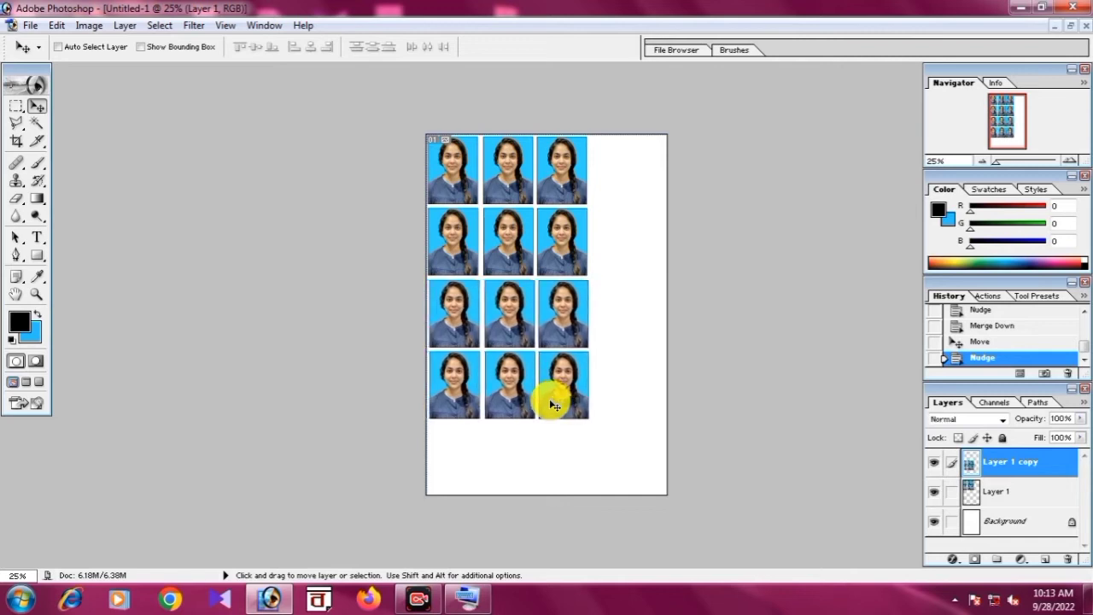
{"action": "key", "text": "Left"}
{"action": "key", "text": "Up"}
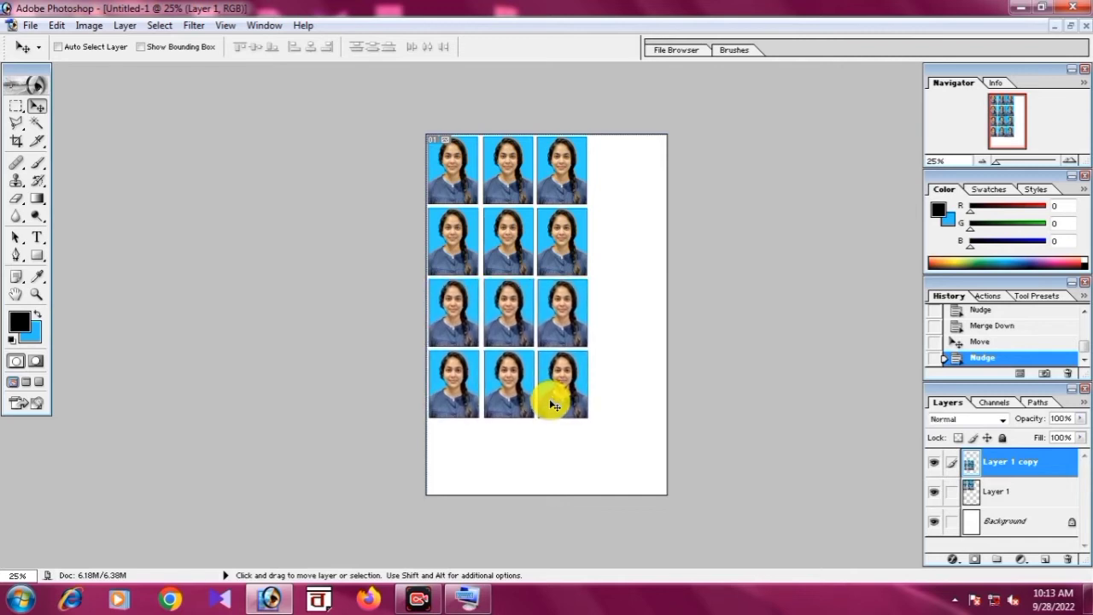
{"action": "key", "text": "ctrl+e"}
Scale the twelve-photo layer to 144.1% width and 123.6% height, shifting it slightly down and right to fill the page.
{"action": "key", "text": "ctrl+t"}
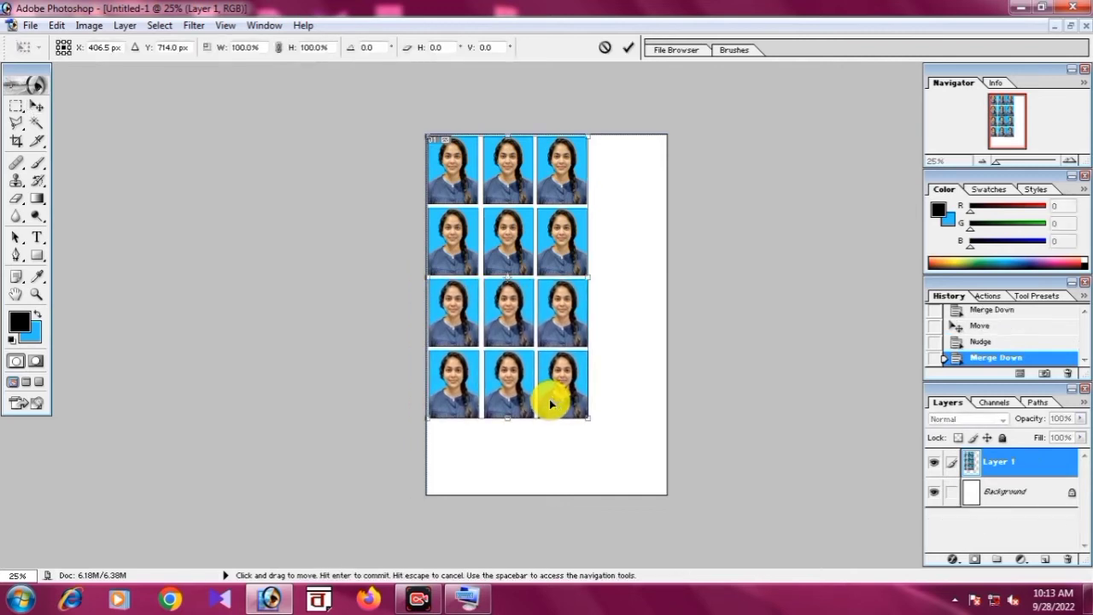
{"action": "left_click_drag", "start_coordinate": [605, 433], "coordinate": [658, 485]}
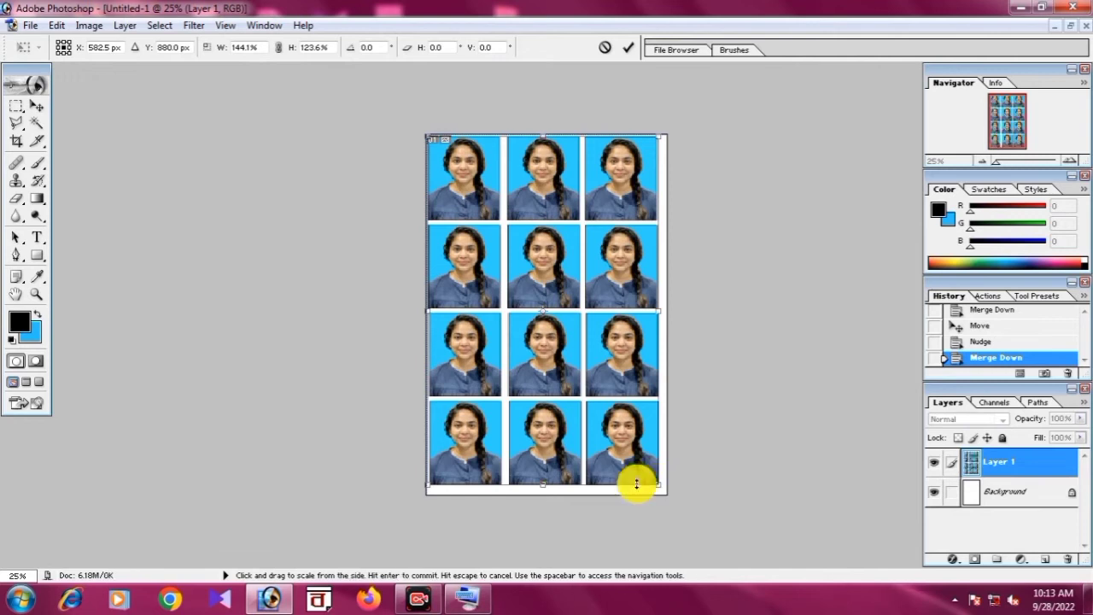
{"action": "key", "text": "Down"}
{"action": "key", "text": "Down"}
{"action": "key", "text": "Right"}
{"action": "key", "text": "Right"}
{"action": "key", "text": "Return"}
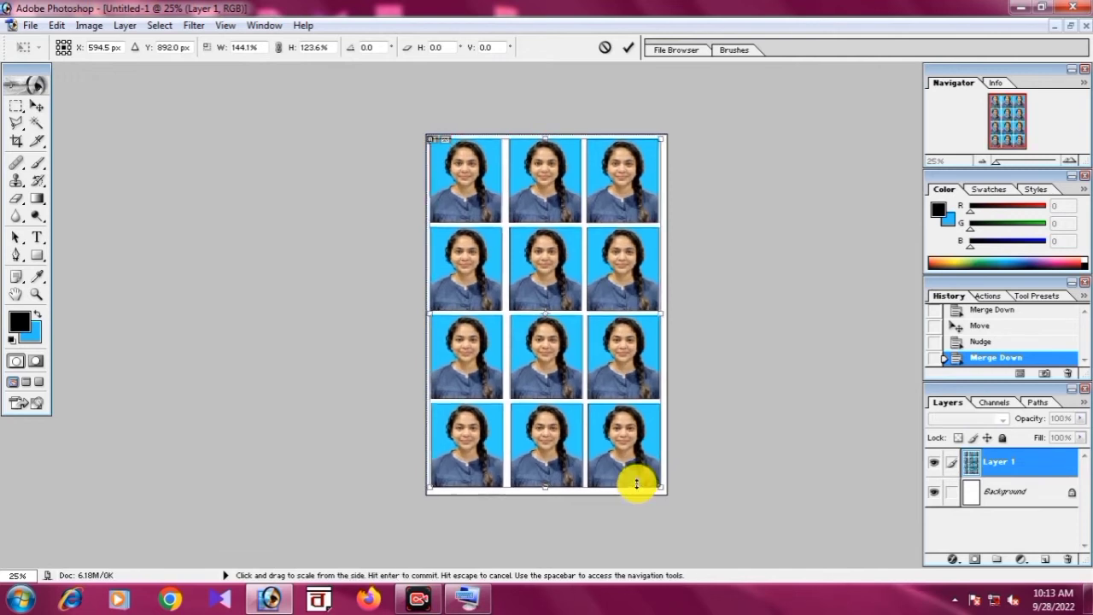
Start saving the sheet under a new name and create and open a "pass photo" folder on the Desktop for it.
{"action": "key", "text": "ctrl+s"}
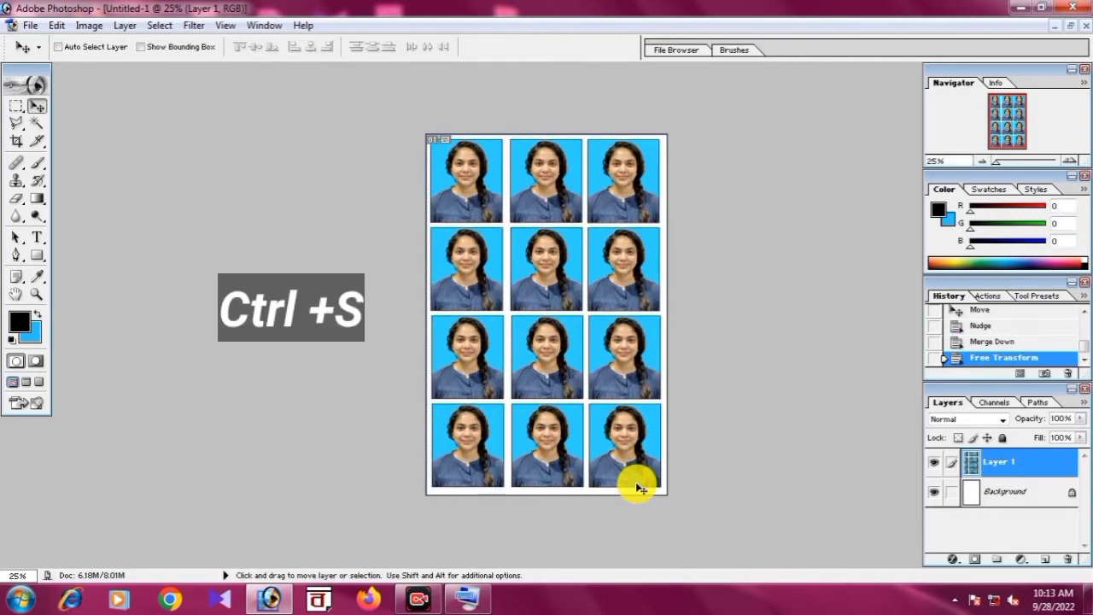
{"action": "left_click", "coordinate": [29, 24]}
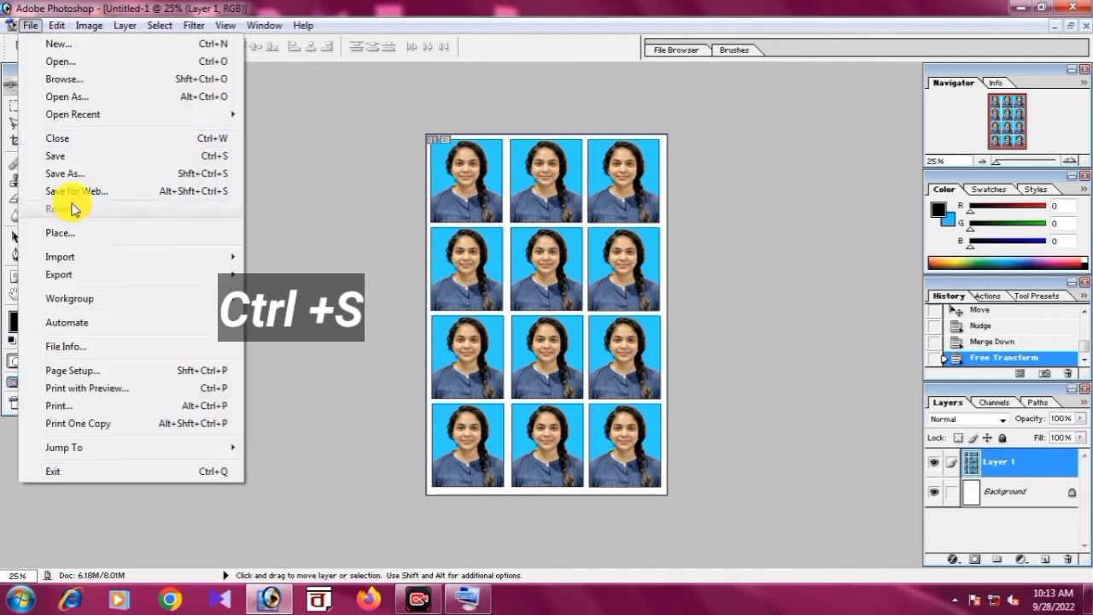
{"action": "left_click", "coordinate": [68, 175]}
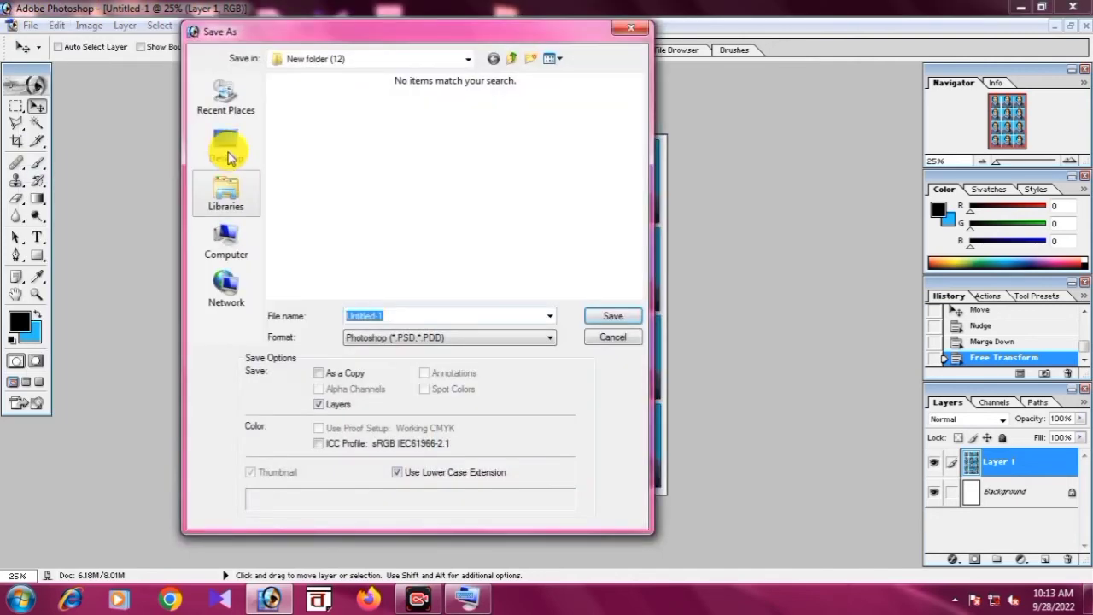
{"action": "left_click", "coordinate": [232, 154]}
{"action": "left_click", "coordinate": [530, 58]}
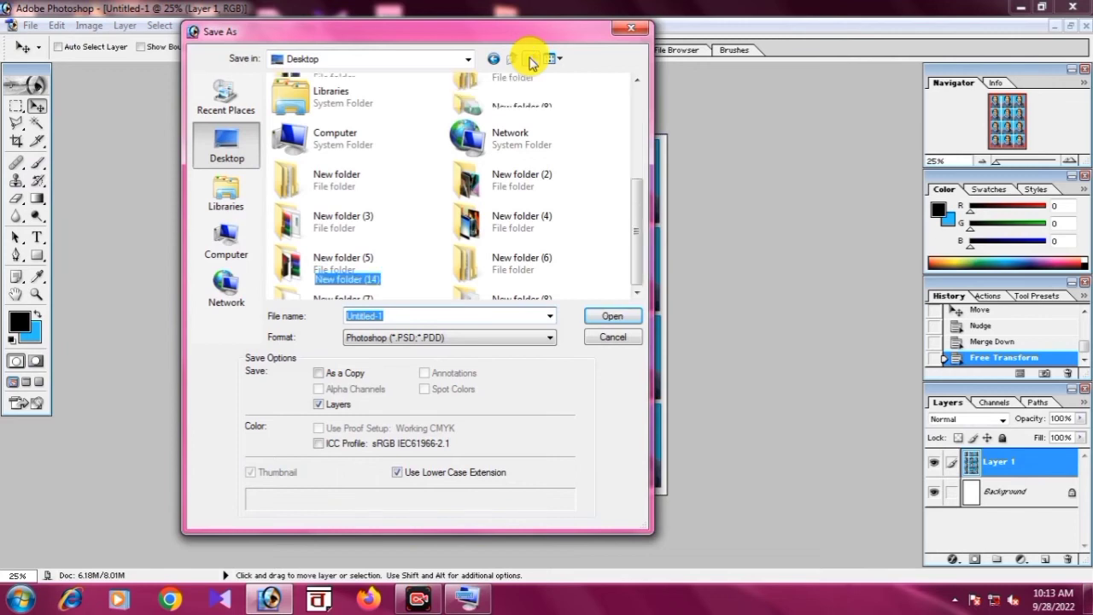
{"action": "type", "text": "Pa"}
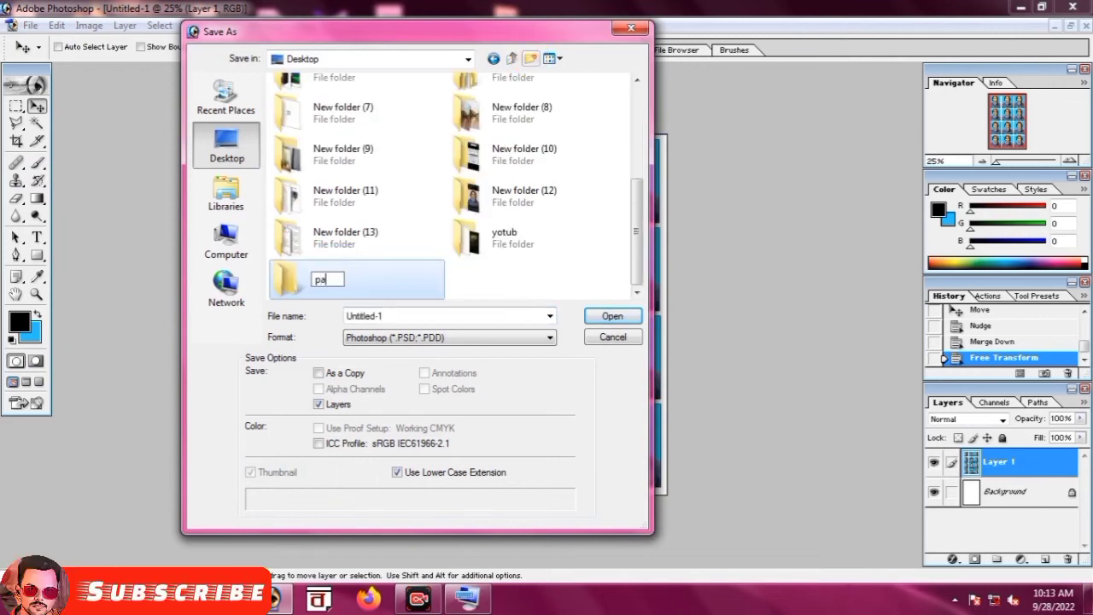
{"action": "type", "text": "ss p"}
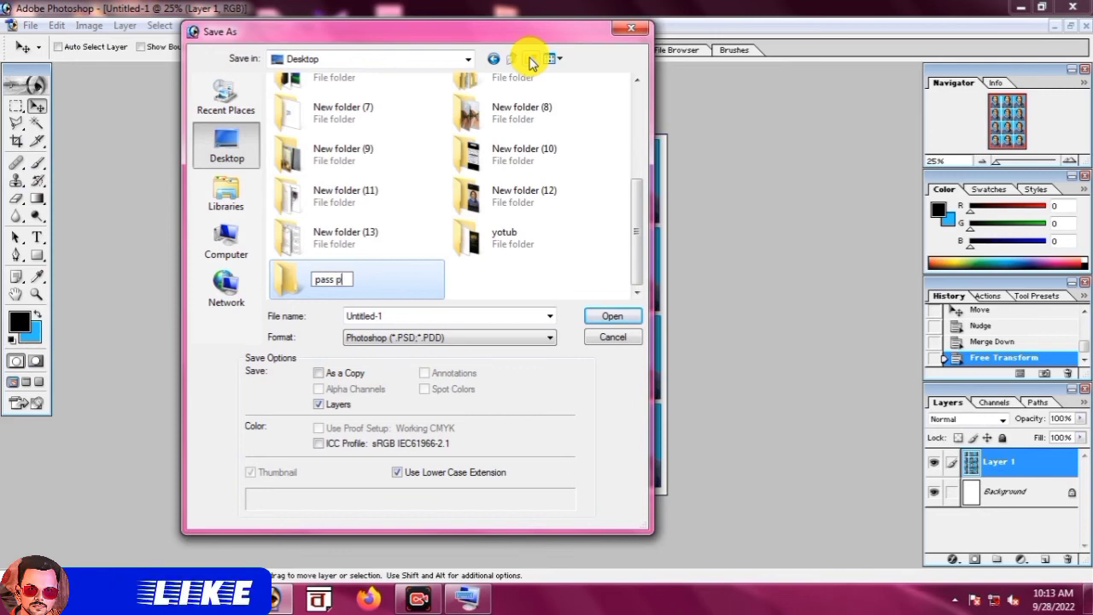
{"action": "type", "text": "hoto"}
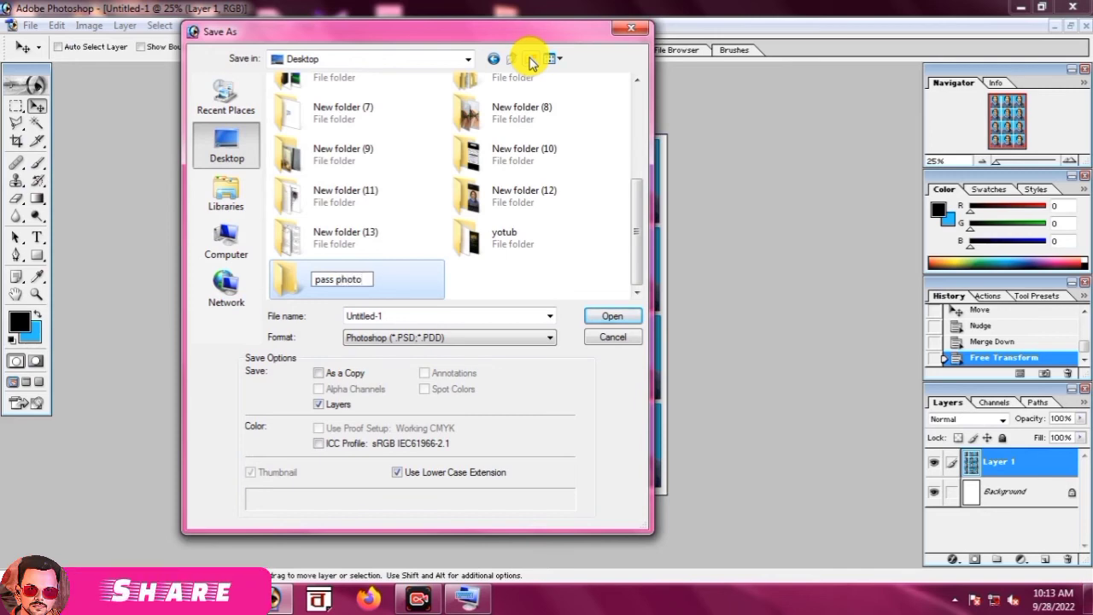
{"action": "double_click", "coordinate": [406, 291]}
Save the sheet in the pass photo folder as a JPEG with quality 1 (Low) and Progressive format with 3 scans.
{"action": "left_click", "coordinate": [400, 340]}
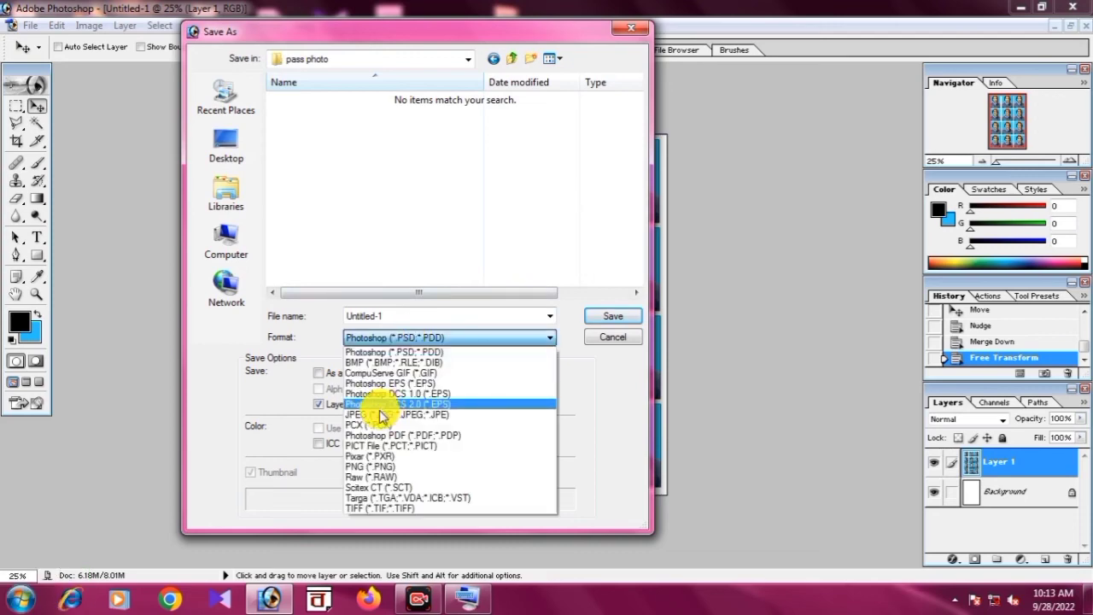
{"action": "left_click", "coordinate": [382, 416]}
{"action": "left_click", "coordinate": [613, 318]}
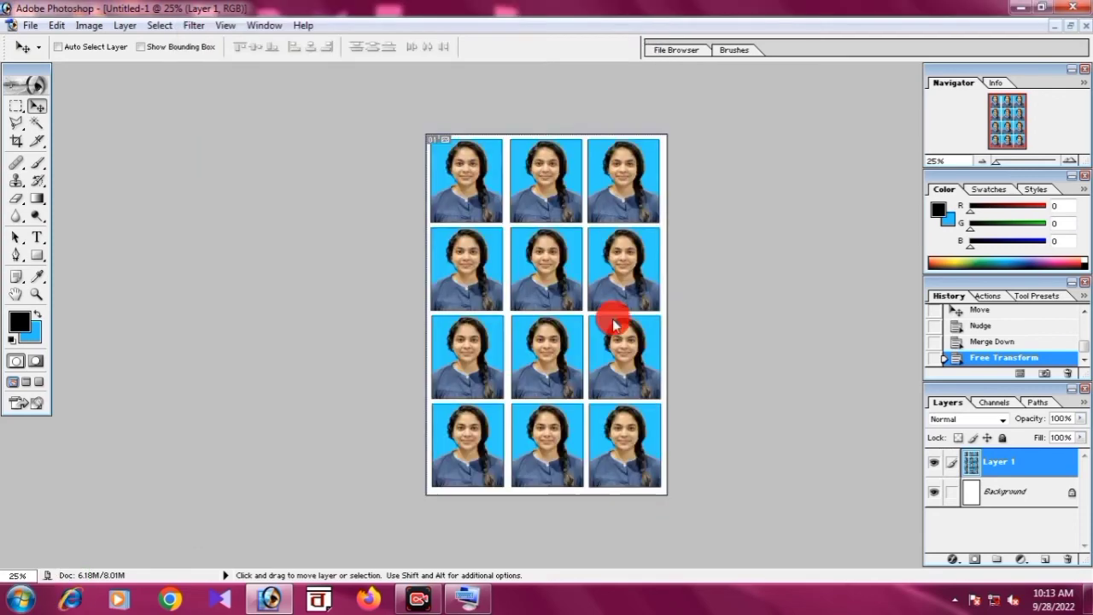
{"action": "left_click", "coordinate": [534, 189]}
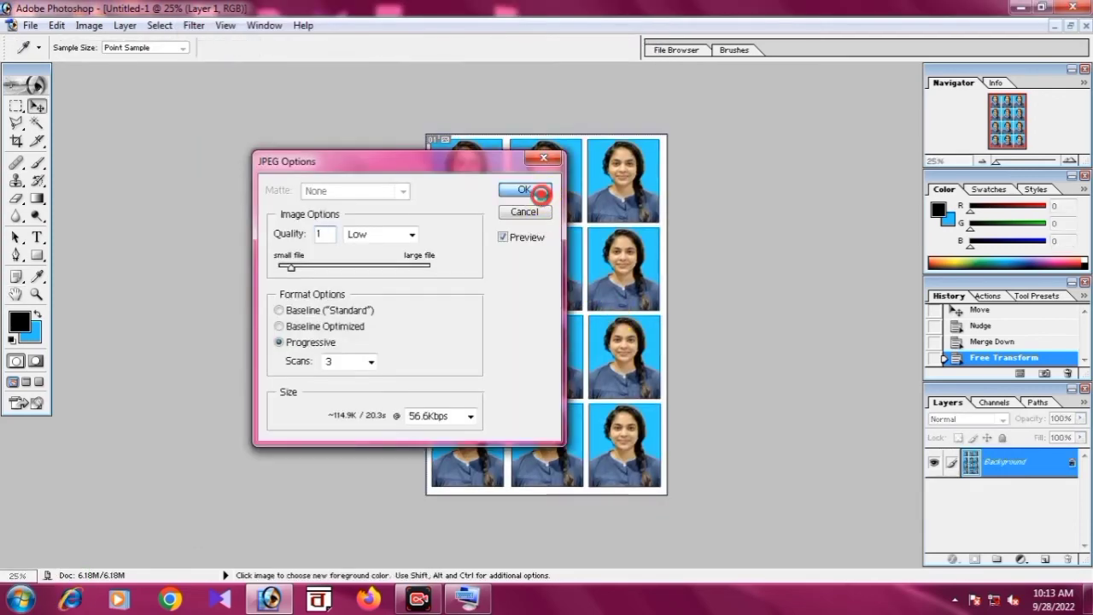
Switch to the Windows desktop, refresh it, and open the pass photo folder.
{"action": "left_click", "coordinate": [1043, 8]}
{"action": "right_click", "coordinate": [612, 344]}
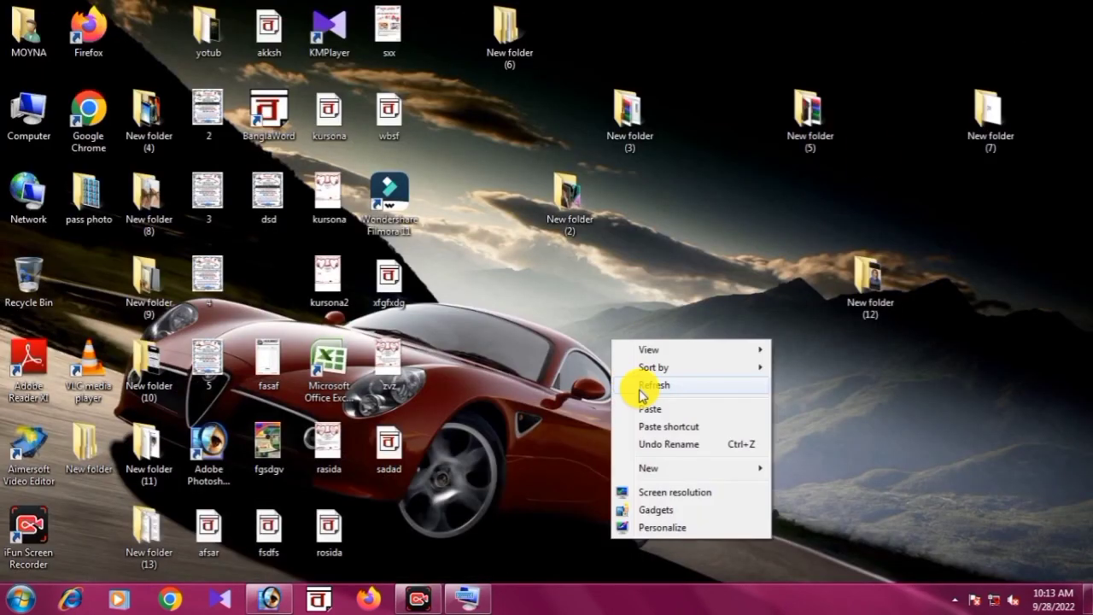
{"action": "left_click", "coordinate": [640, 389]}
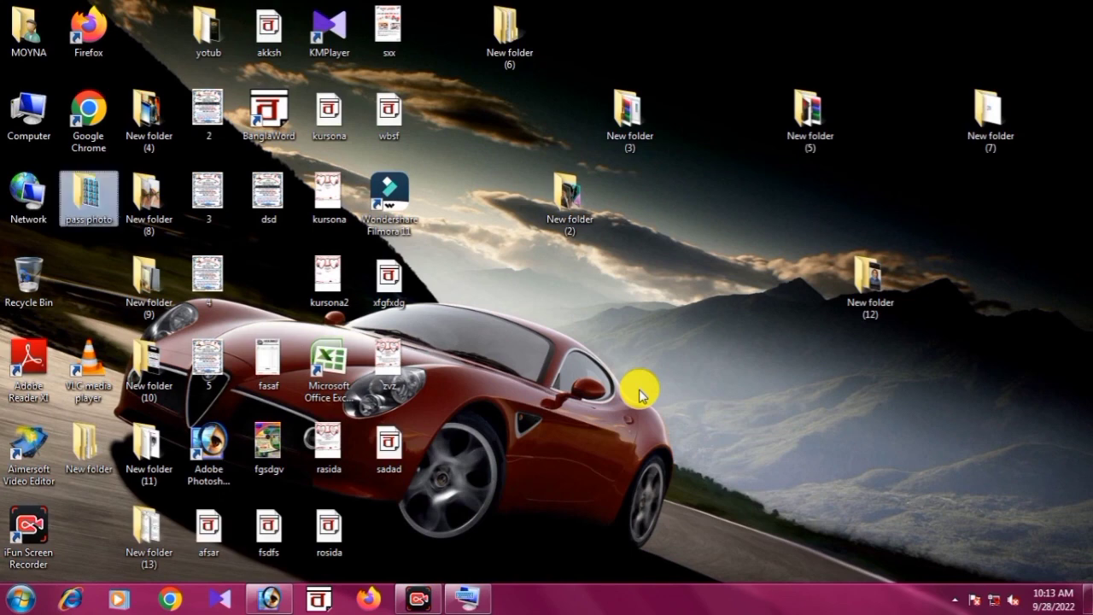
{"action": "key", "text": "Return"}
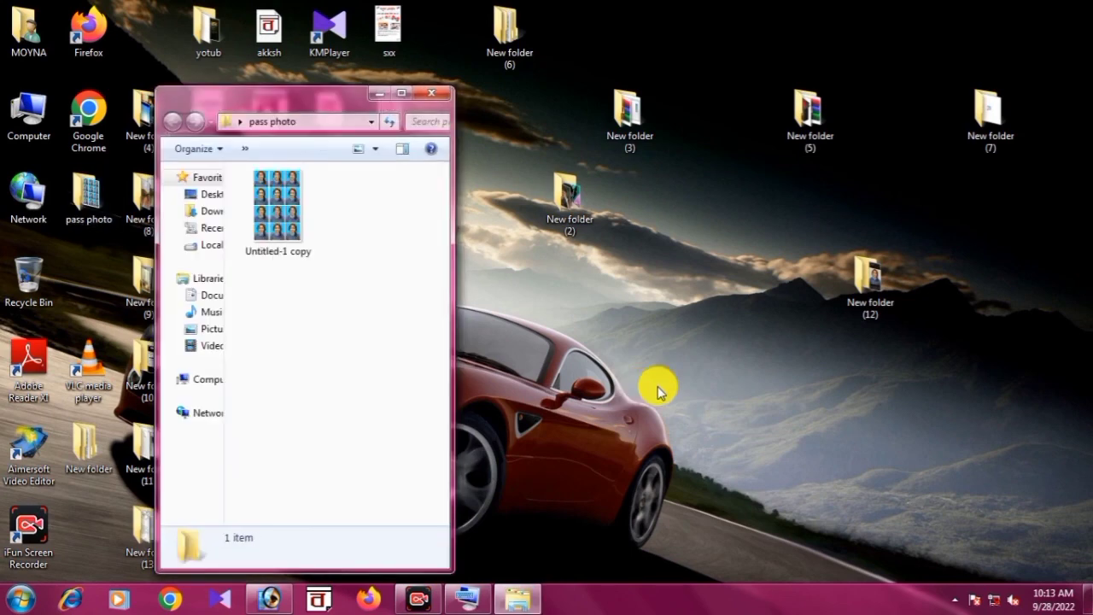
Open the saved photo sheet in Windows Photo Viewer and examine the twelve passport photos both whole and close up.
{"action": "double_click", "coordinate": [290, 218]}
{"action": "scroll", "coordinate": [640, 292], "scroll_direction": "up", "scroll_amount": 3}
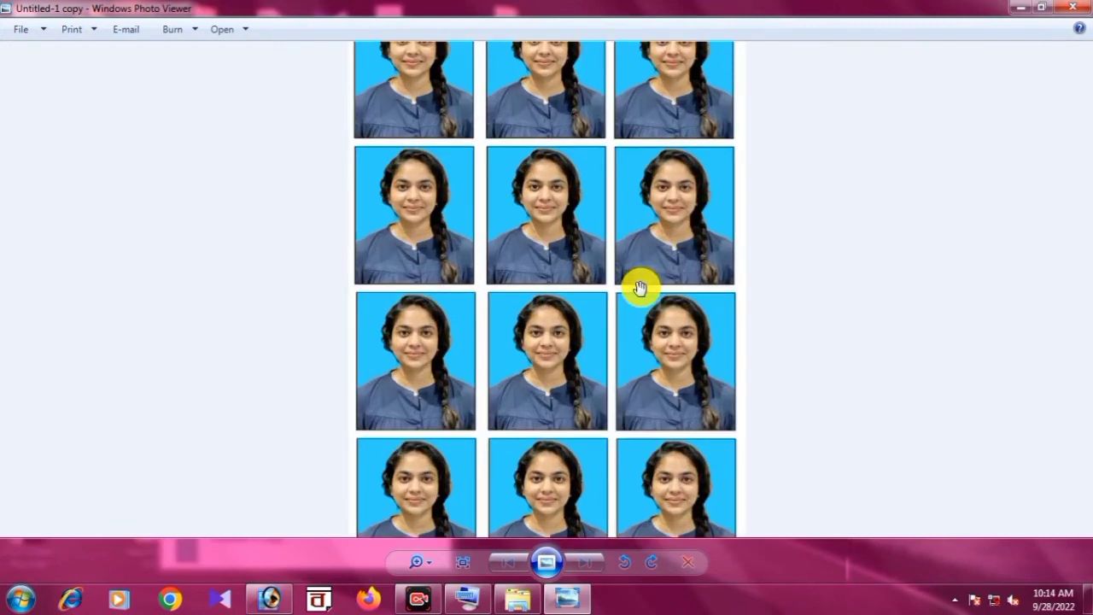
{"action": "scroll", "coordinate": [641, 288], "scroll_direction": "down", "scroll_amount": 3}
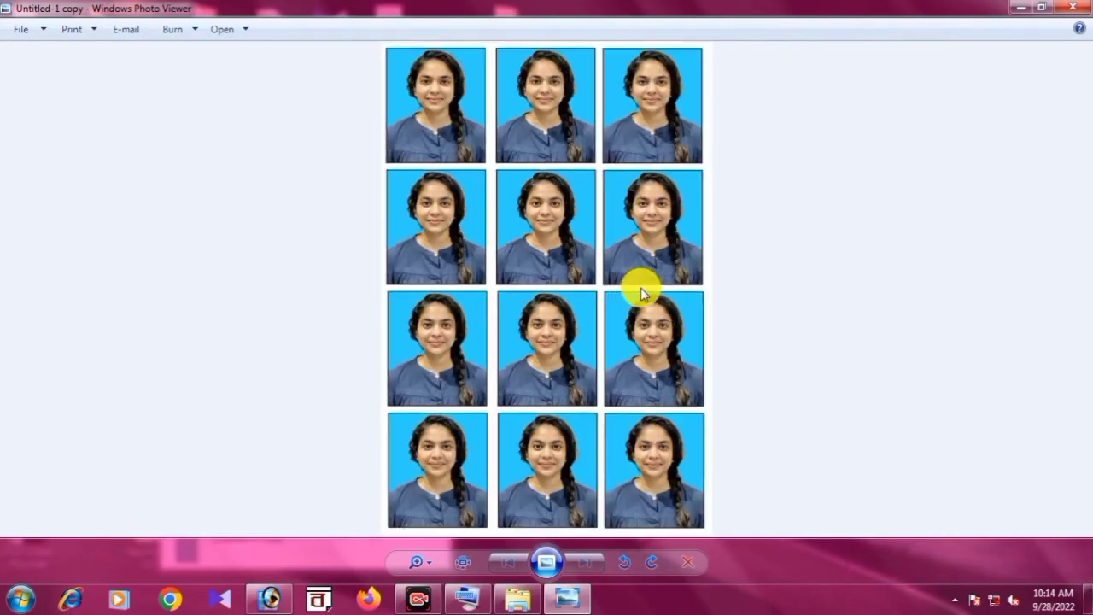
{"action": "scroll", "coordinate": [640, 288], "scroll_direction": "up", "scroll_amount": 1}
{"action": "scroll", "coordinate": [641, 288], "scroll_direction": "up", "scroll_amount": 2}
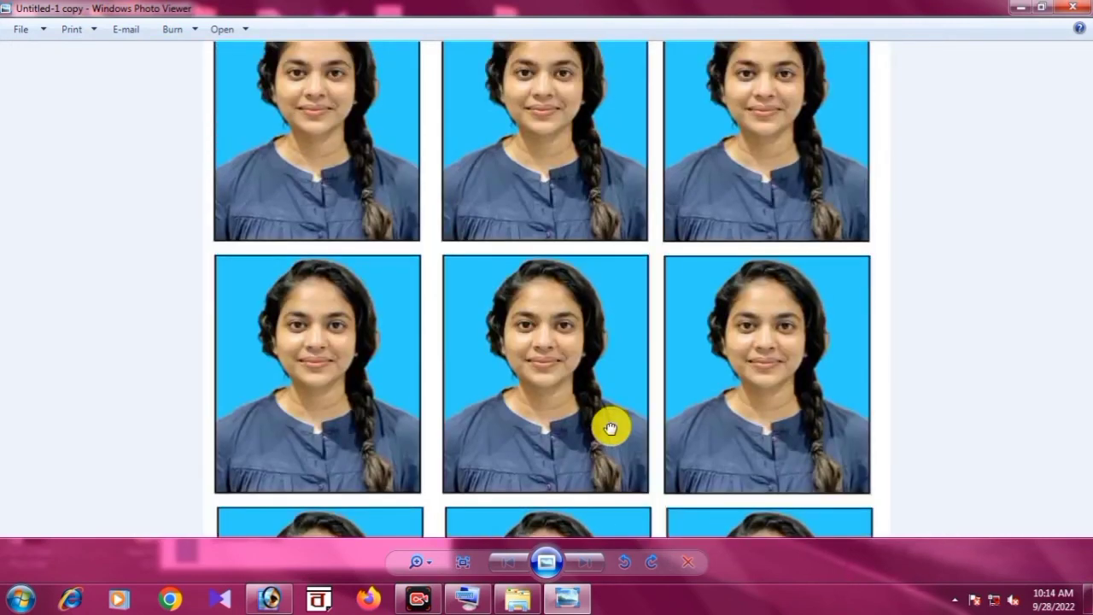